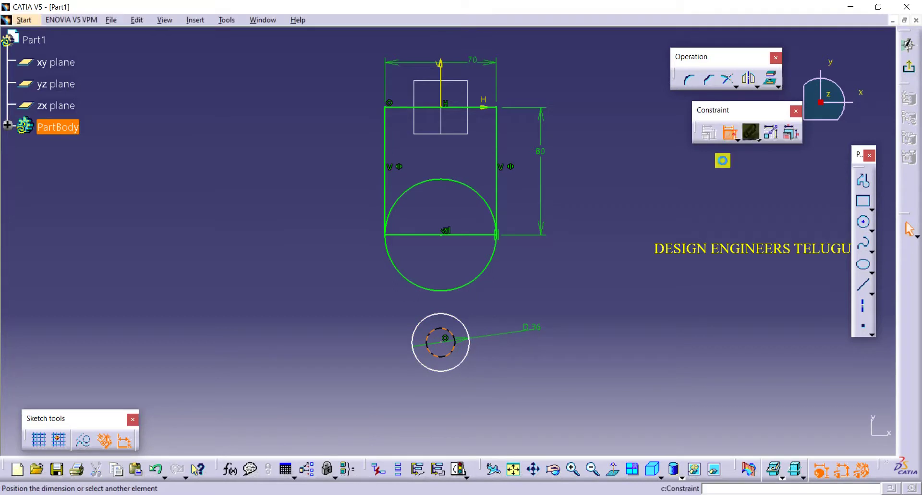
# Set the diameter of the inner circle at the tip end of the sketch to 18 mm
pyautogui.doubleClick(609, 330)
pyautogui.write('18')
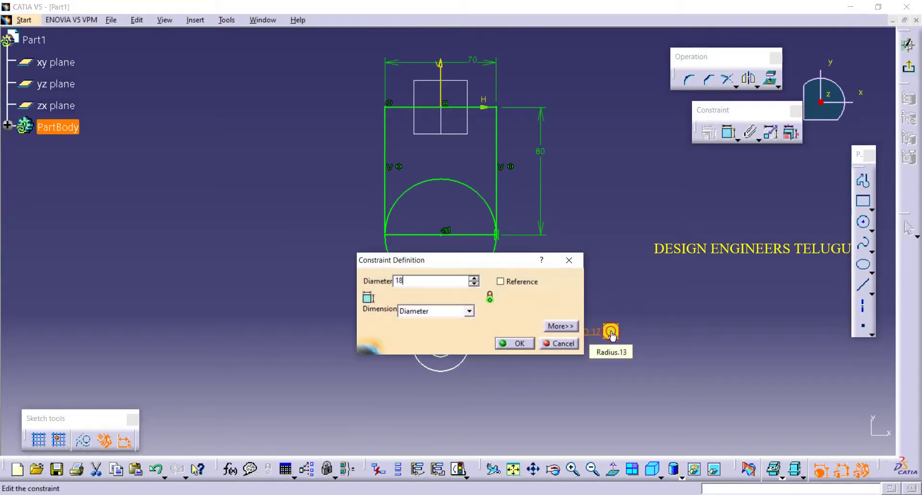
pyautogui.press('Return')
# Consult the reference drawing and constrain the distance between the large circle's centre and the small concentric circles' centre to 60 mm
pyautogui.hotkey('alt', 'Tab')
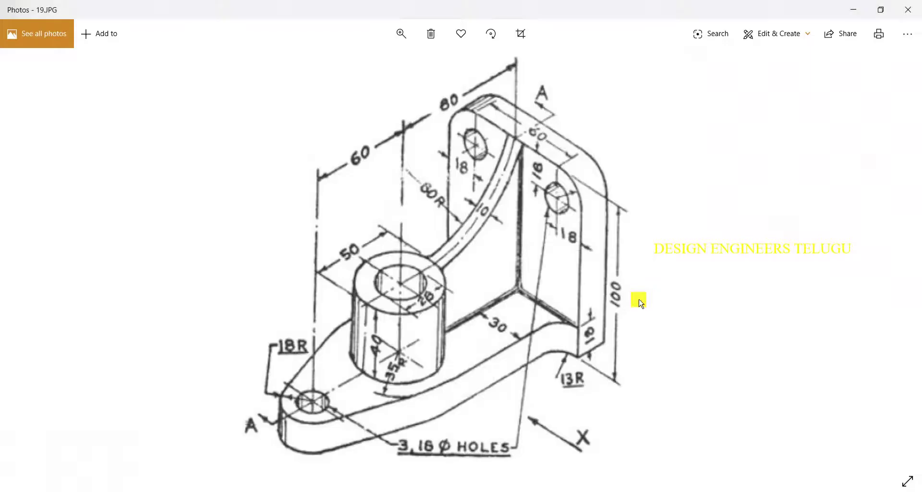
pyautogui.hotkey('alt', 'Tab')
pyautogui.click(724, 132)
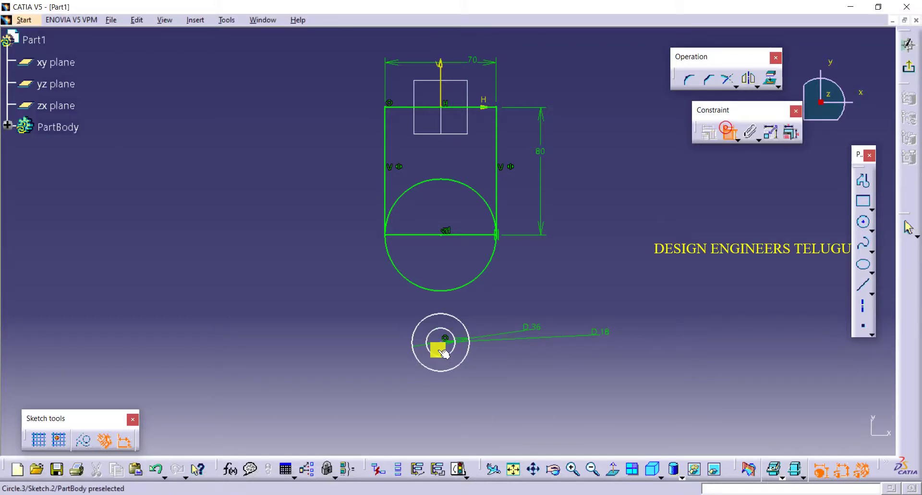
pyautogui.click(441, 342)
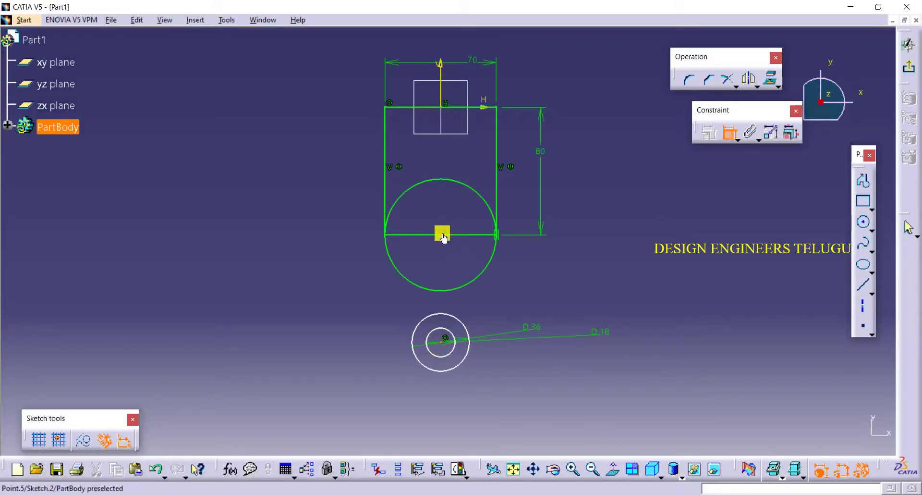
pyautogui.click(445, 234)
pyautogui.click(591, 267)
pyautogui.doubleClick(591, 267)
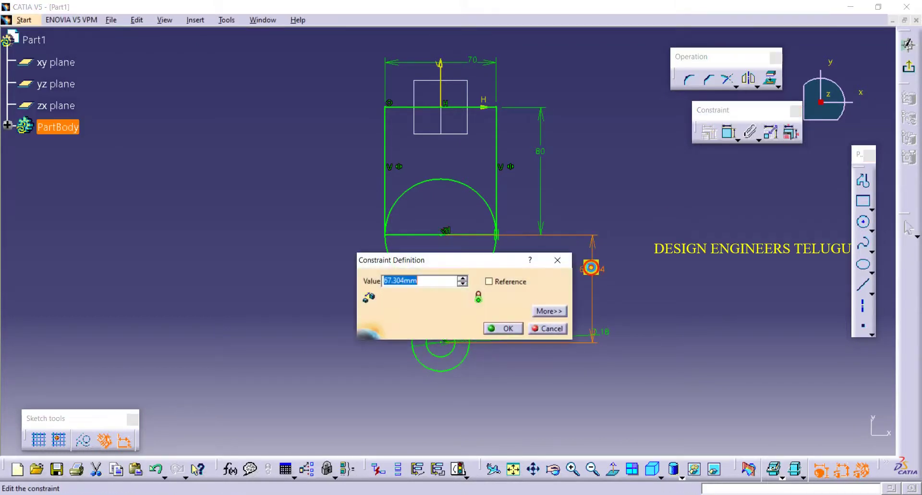
pyautogui.hotkey('alt', 'Tab')
pyautogui.hotkey('alt', 'Tab')
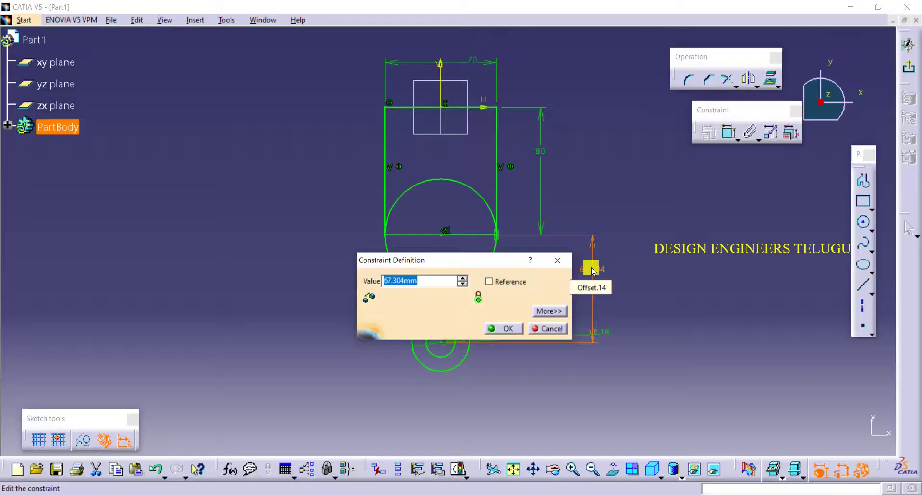
pyautogui.press('Return')
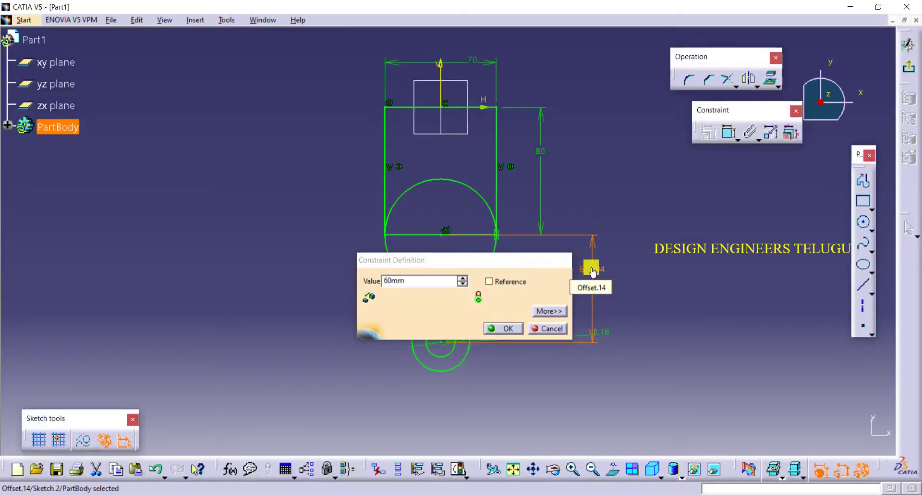
# Connect the 36 mm circle to the large circle with a bi-tangent line on each side
pyautogui.hotkey('alt', 'Tab')
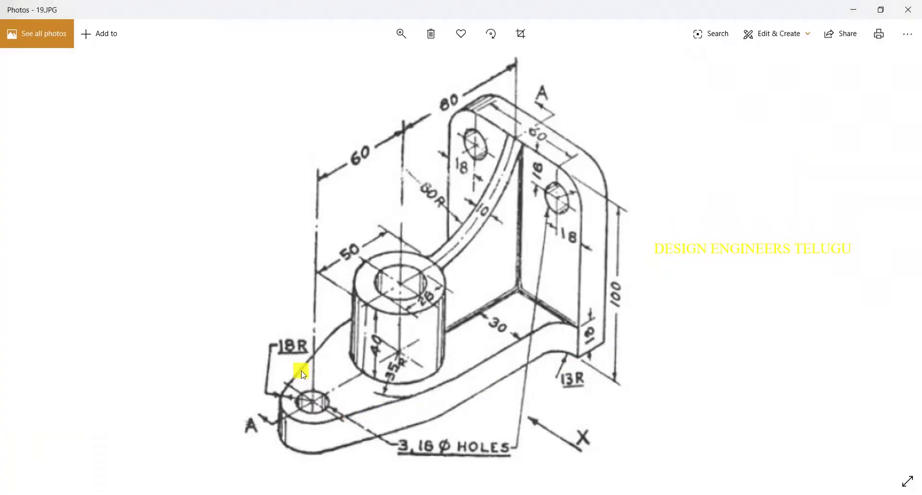
pyautogui.hotkey('alt', 'Tab')
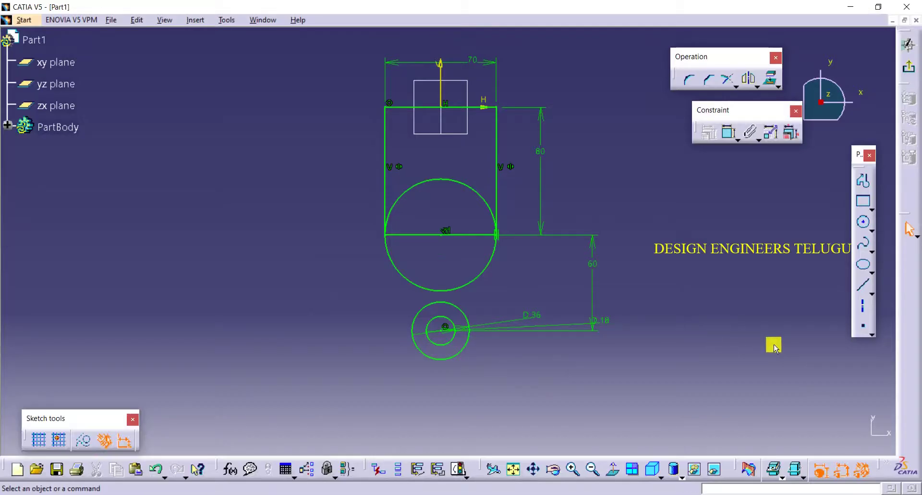
pyautogui.click(873, 291)
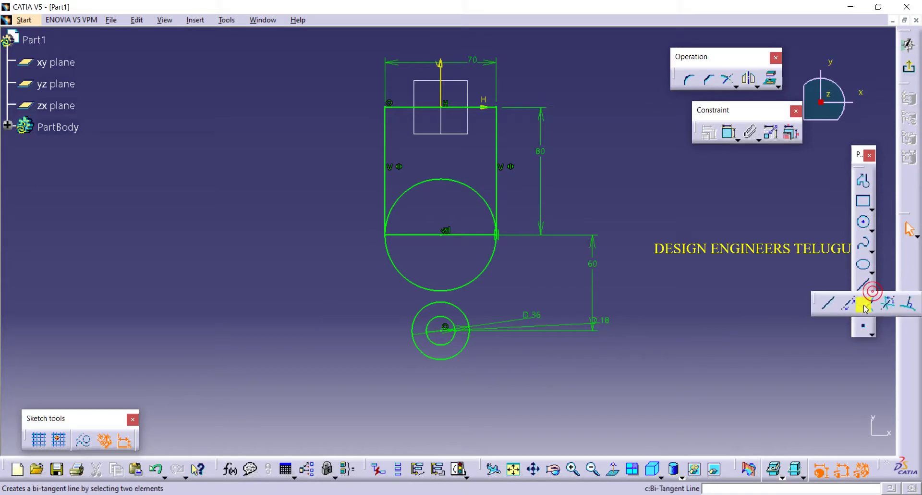
pyautogui.click(848, 303)
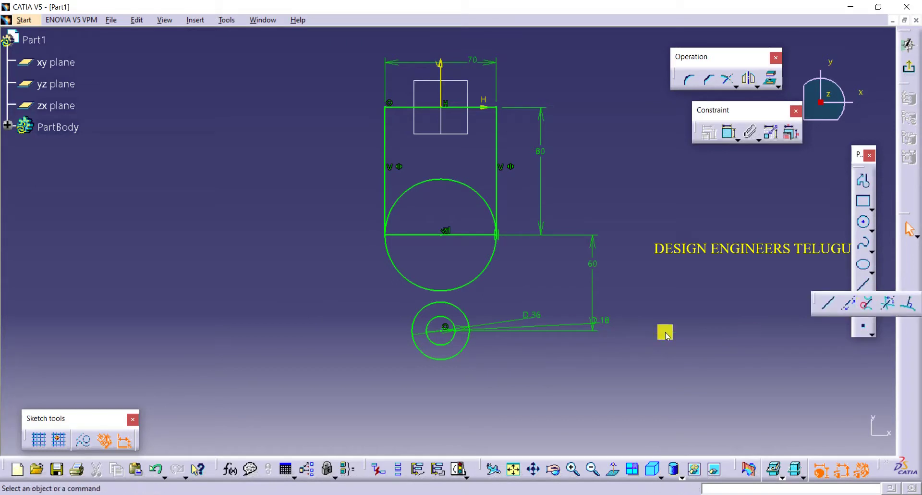
pyautogui.click(461, 315)
pyautogui.click(483, 272)
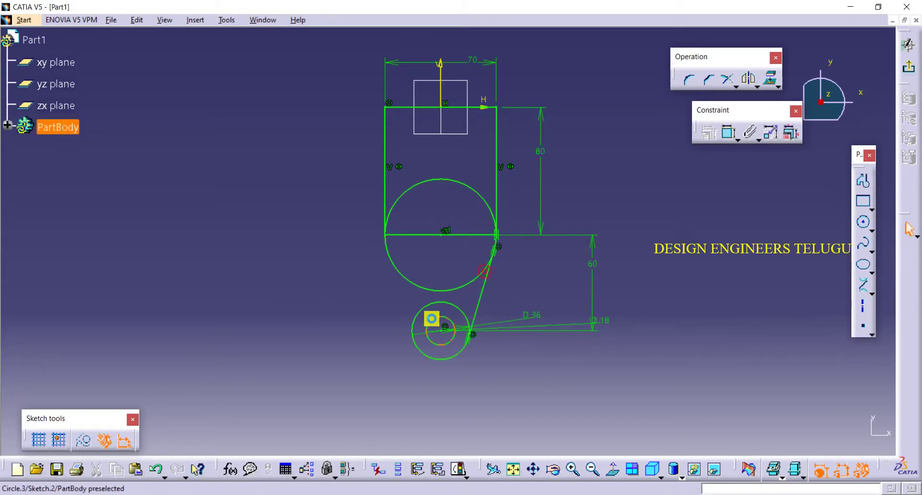
pyautogui.click(863, 286)
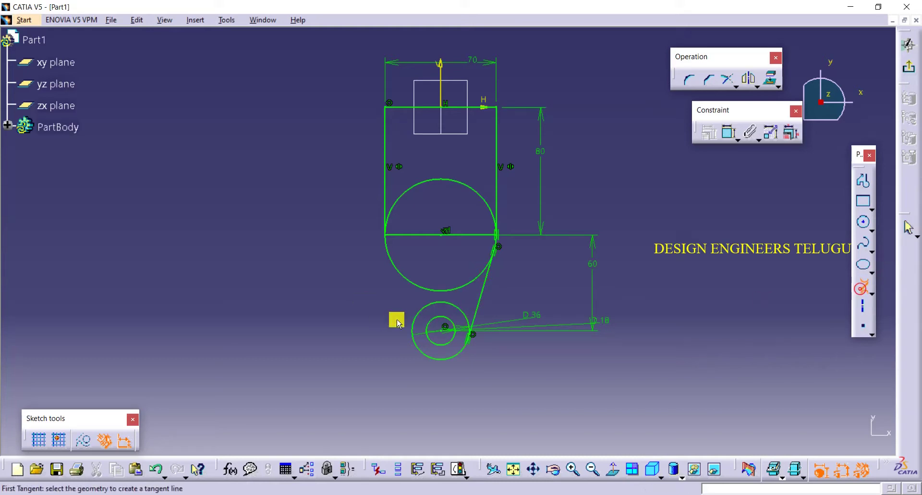
pyautogui.click(416, 311)
pyautogui.click(395, 267)
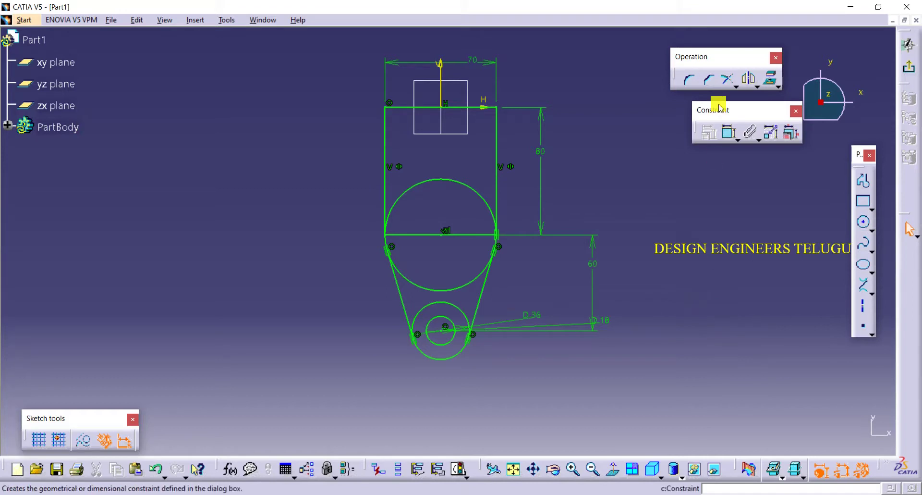
# Quick Trim the rectangle's lower edge, the large circle's upper and lower arcs, and the 36 mm circle's inner arc to leave one outline
pyautogui.click(734, 87)
pyautogui.click(794, 103)
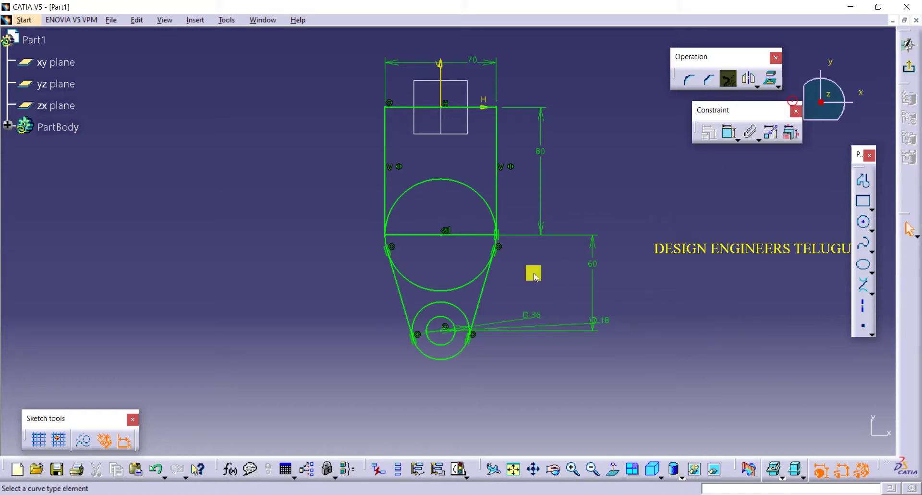
pyautogui.click(730, 81)
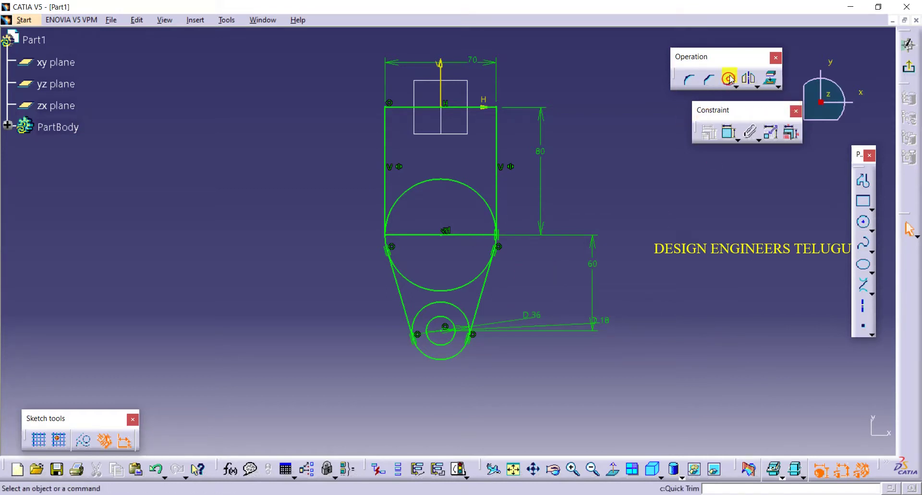
pyautogui.click(730, 81)
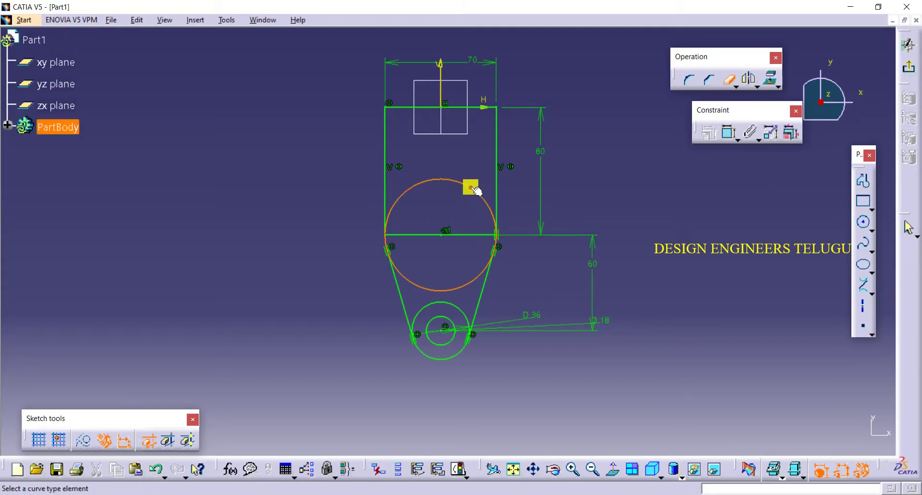
pyautogui.click(475, 235)
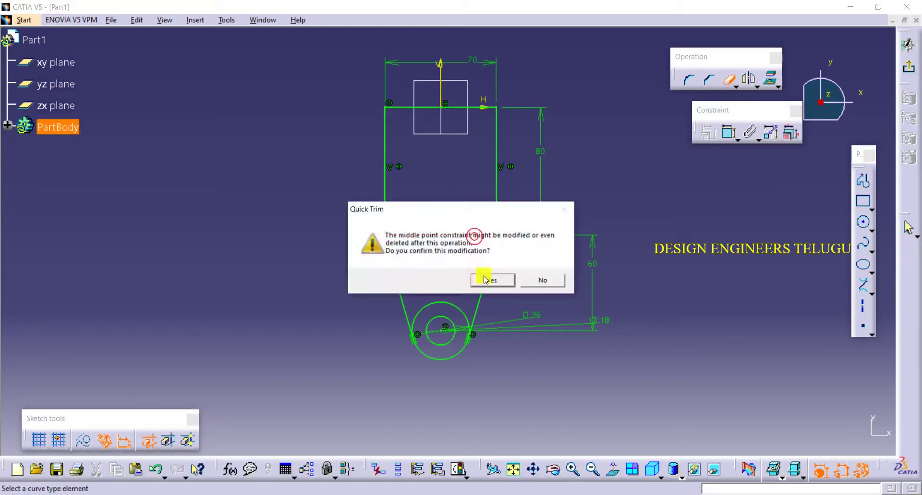
pyautogui.click(485, 279)
pyautogui.click(478, 278)
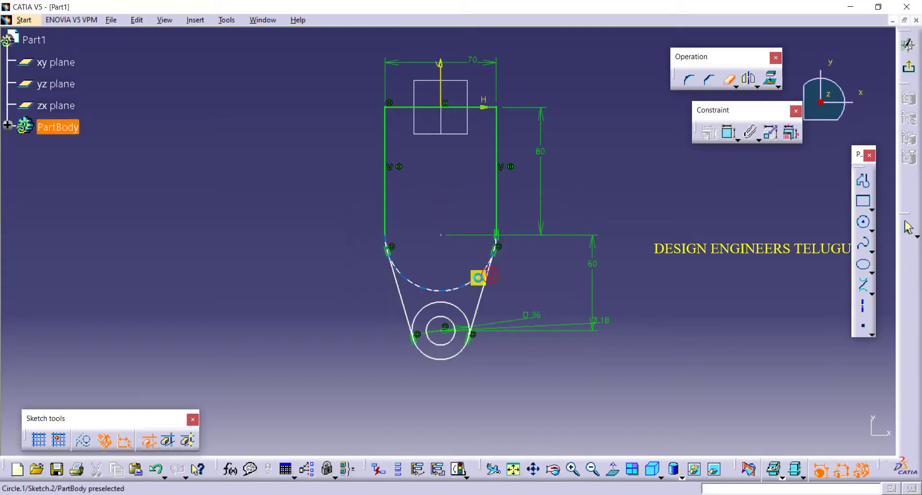
pyautogui.click(457, 305)
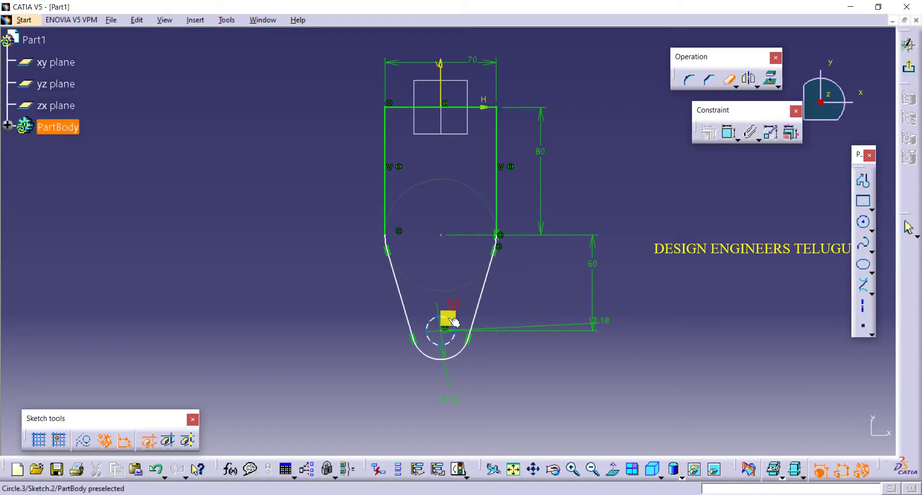
pyautogui.click(724, 77)
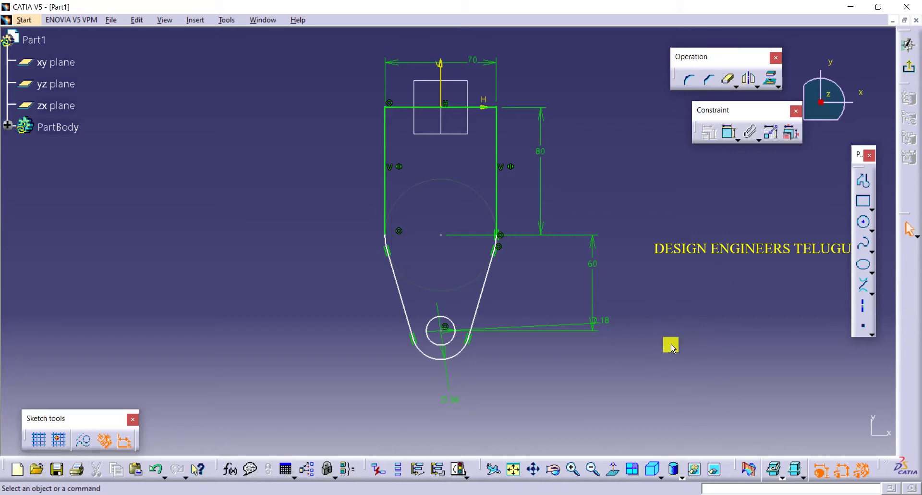
# Add a radius constraint to the short arc joining the right vertical edge to its tangent line
pyautogui.moveTo(670, 359); pyautogui.dragTo(669, 329, button='middle')
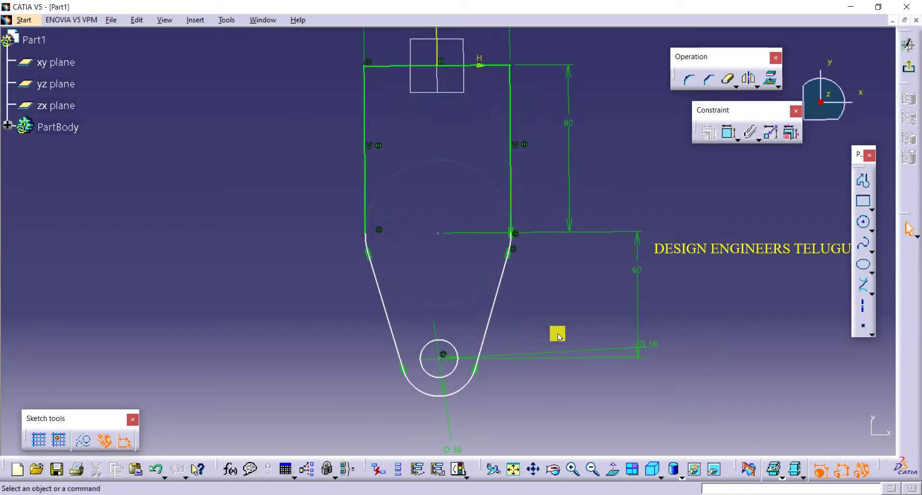
pyautogui.click(613, 468)
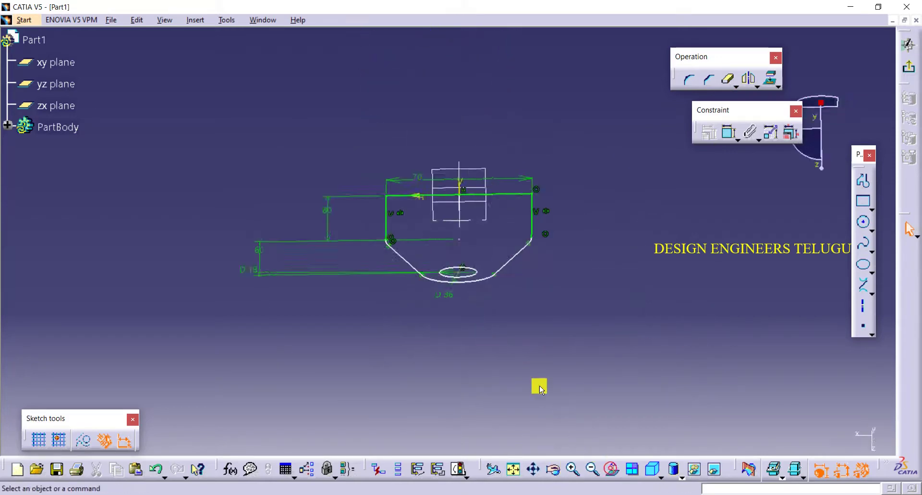
pyautogui.click(613, 469)
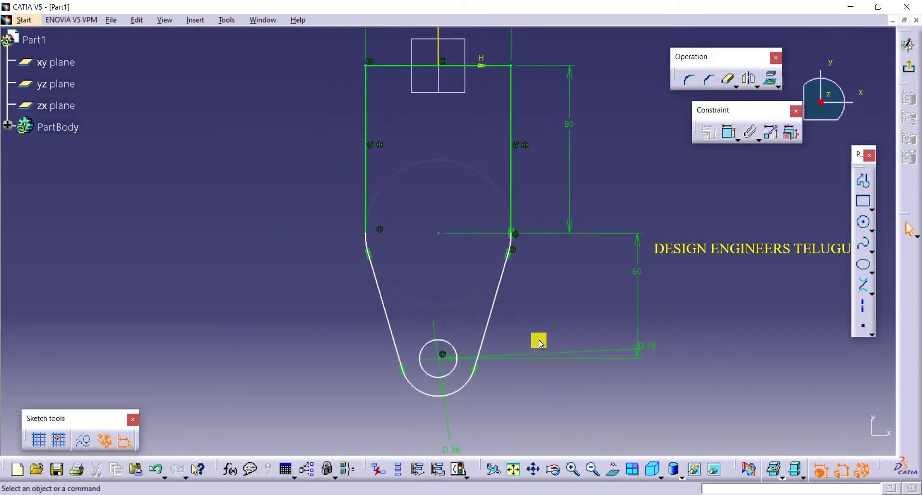
pyautogui.moveTo(539, 342); pyautogui.dragTo(543, 324, button='middle')
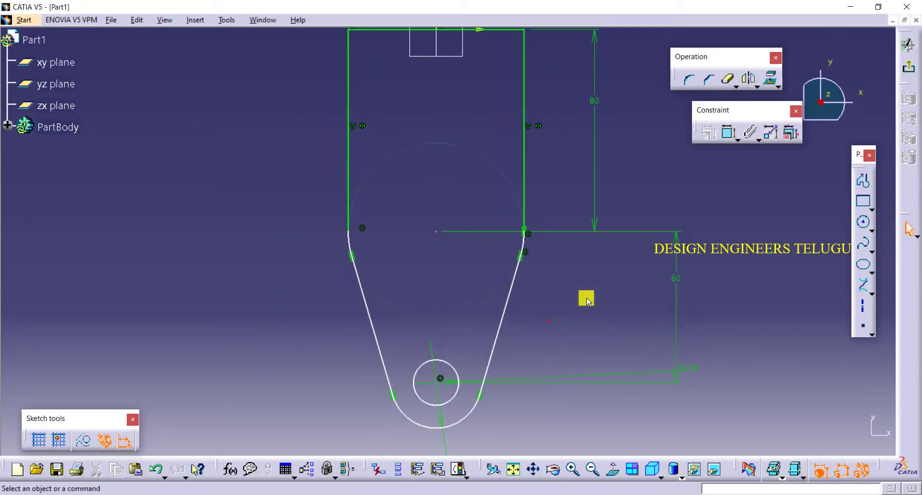
pyautogui.click(728, 131)
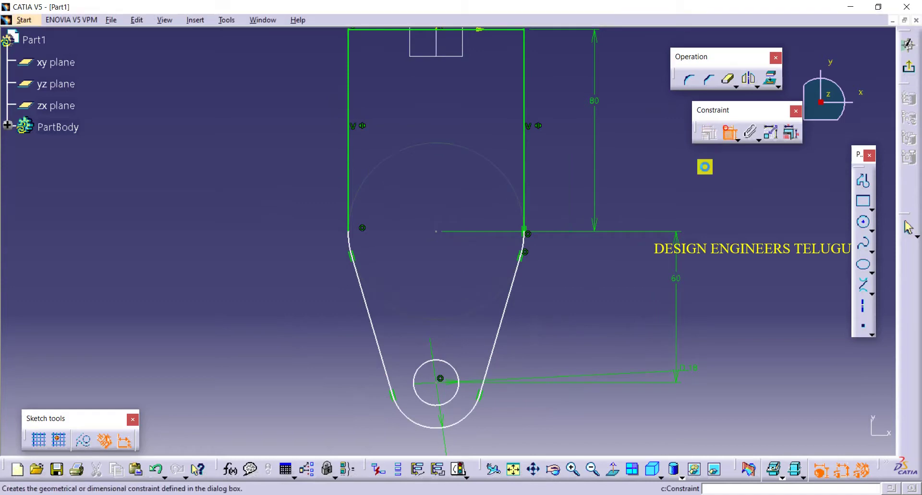
pyautogui.click(524, 245)
pyautogui.click(556, 251)
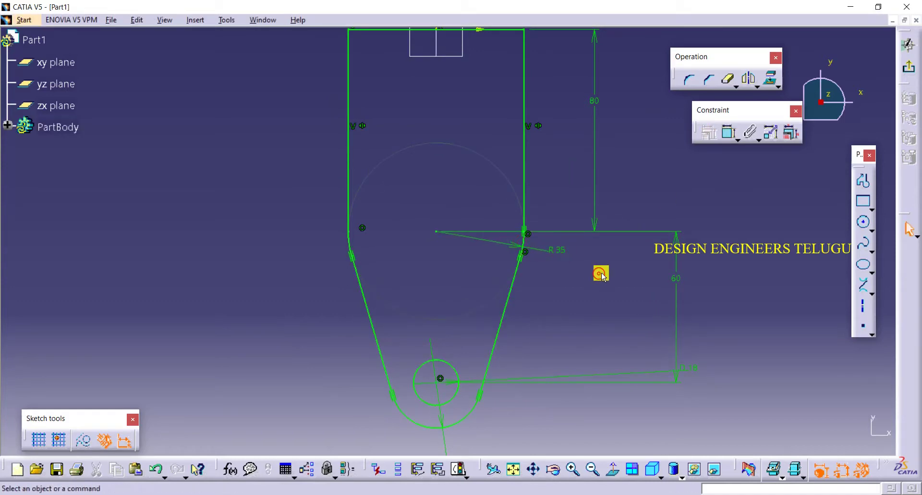
pyautogui.moveTo(601, 275); pyautogui.dragTo(601, 293, button='middle')
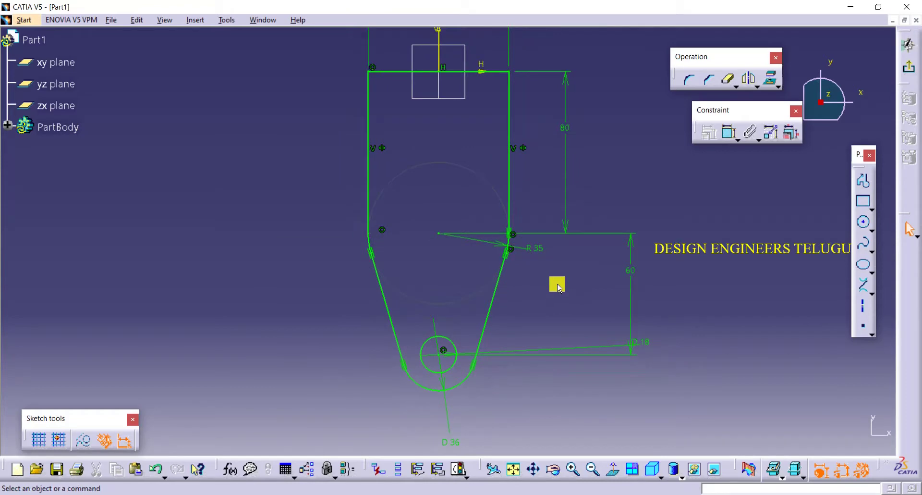
# Exit the sketch and check the base dimensions in the reference drawing 19.JPG
pyautogui.click(908, 67)
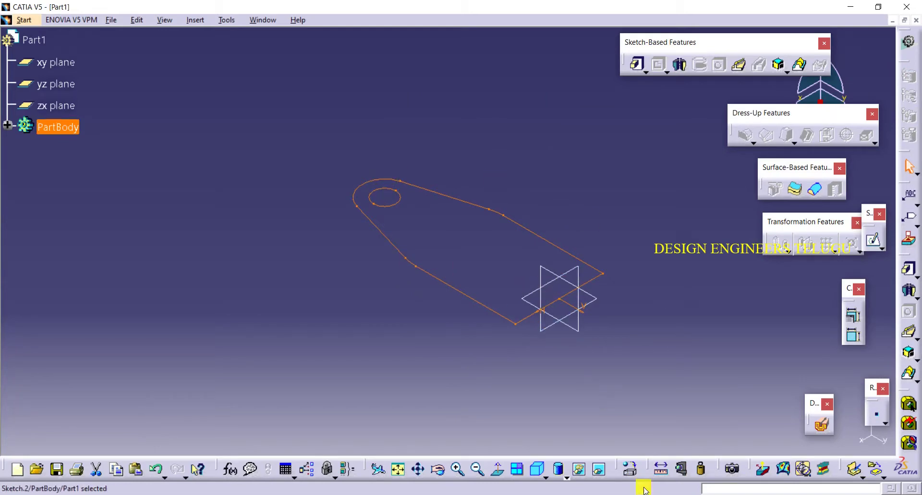
pyautogui.hotkey('alt', 'Tab')
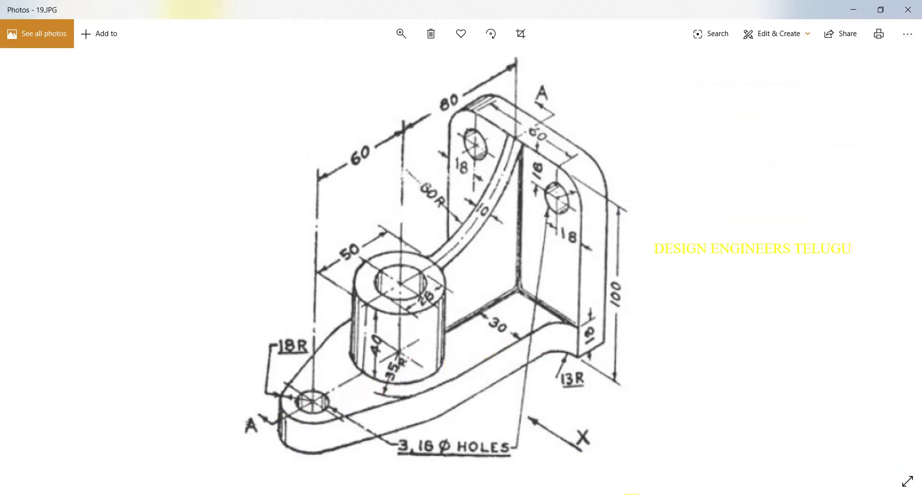
pyautogui.click(620, 492)
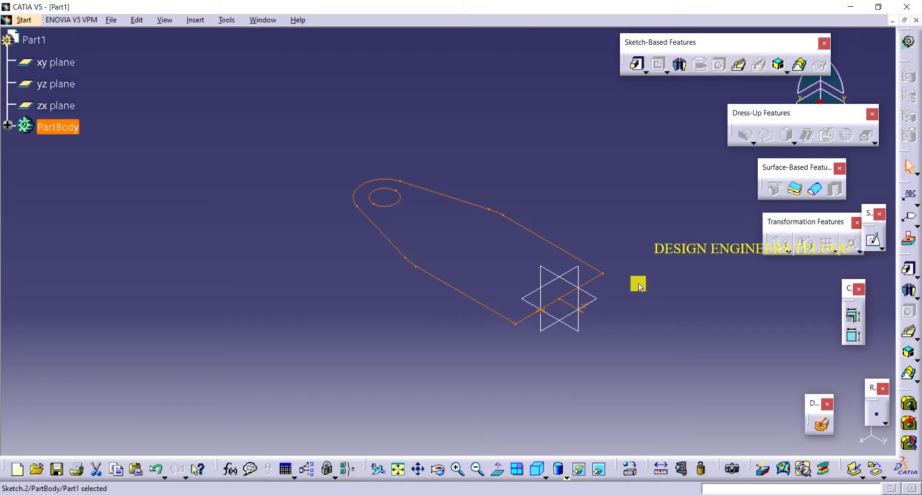
# Open the sketch support settings of the base plate sketch and set its positioning type to Positioned
pyautogui.click(8, 125)
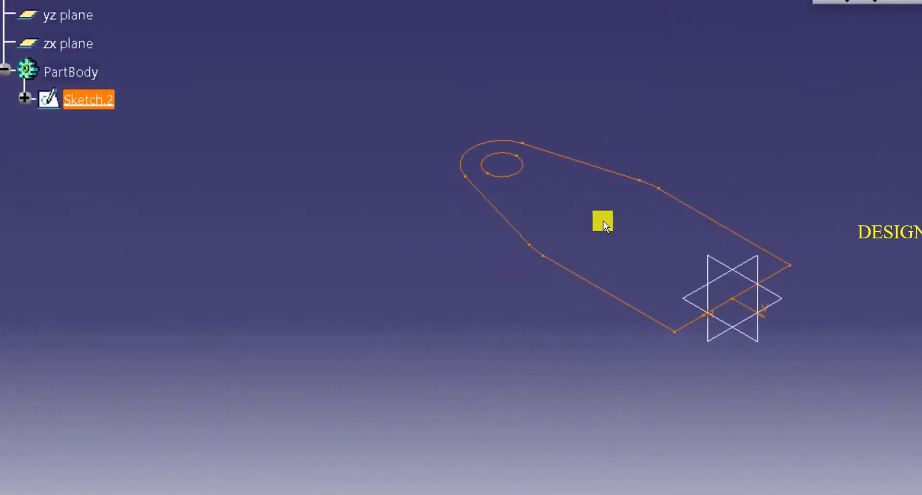
pyautogui.click(604, 226)
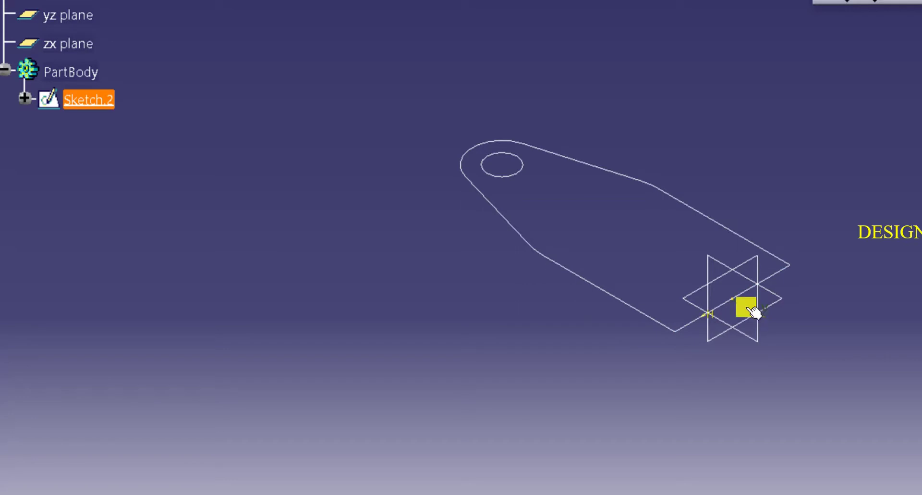
pyautogui.click(580, 337)
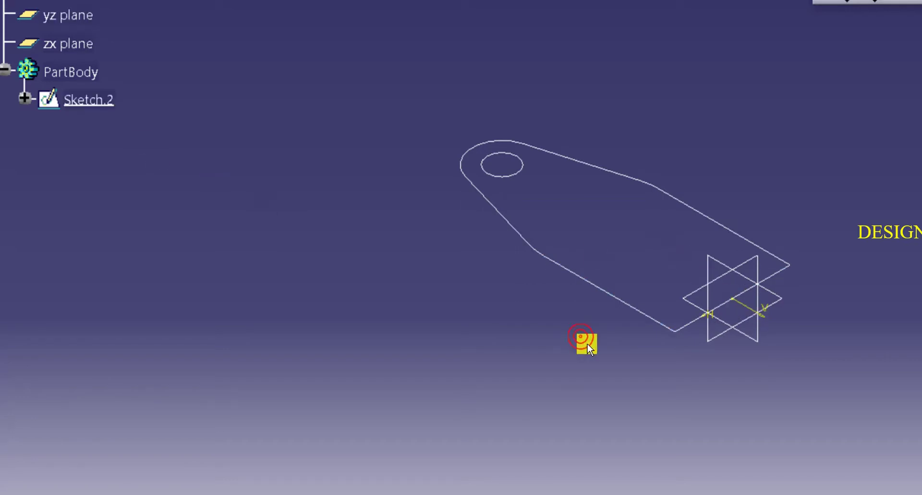
pyautogui.rightClick(94, 99)
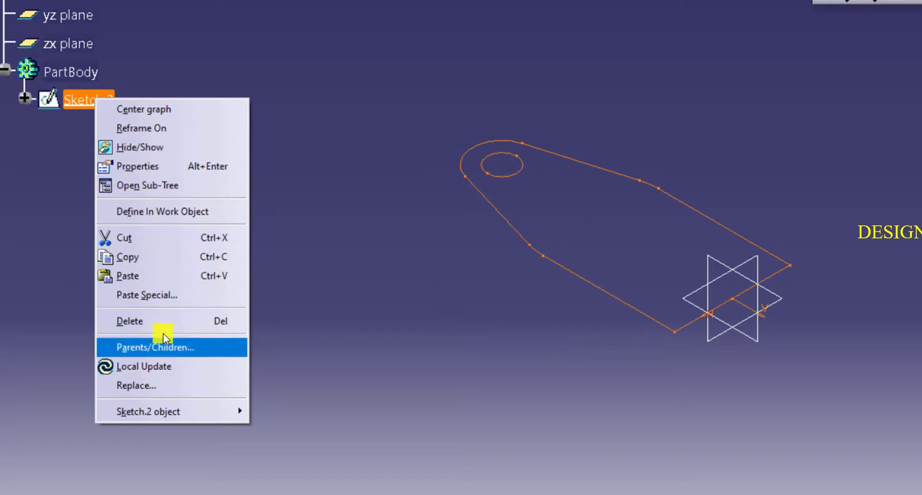
pyautogui.moveTo(182, 411)
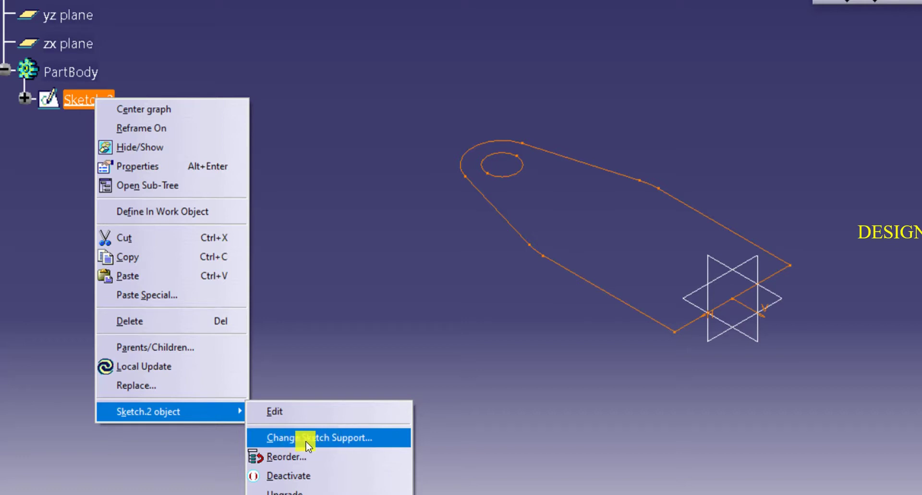
pyautogui.click(356, 444)
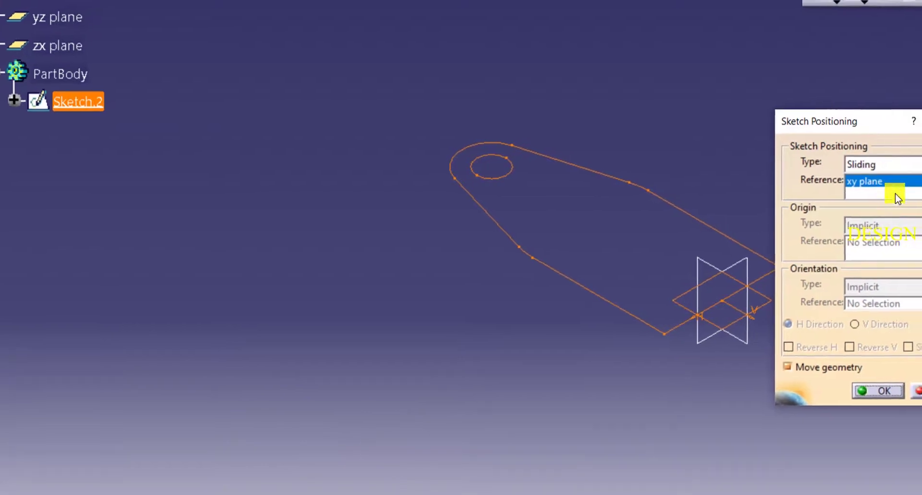
pyautogui.moveTo(874, 125); pyautogui.dragTo(908, 122)
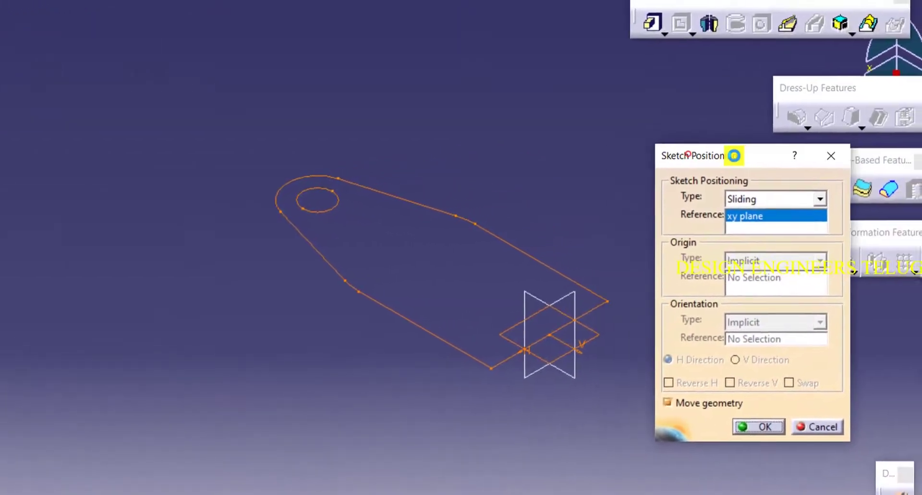
pyautogui.moveTo(734, 155); pyautogui.dragTo(775, 155)
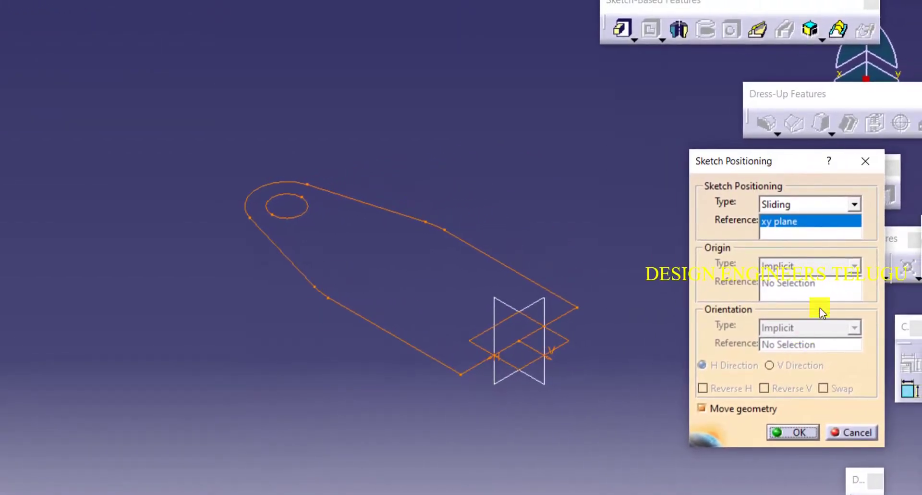
pyautogui.click(809, 208)
pyautogui.click(808, 208)
pyautogui.click(808, 204)
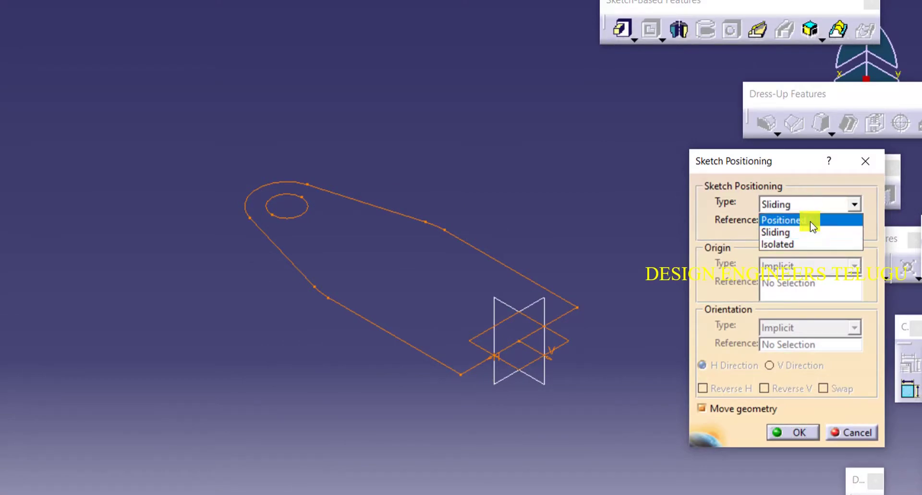
pyautogui.click(810, 221)
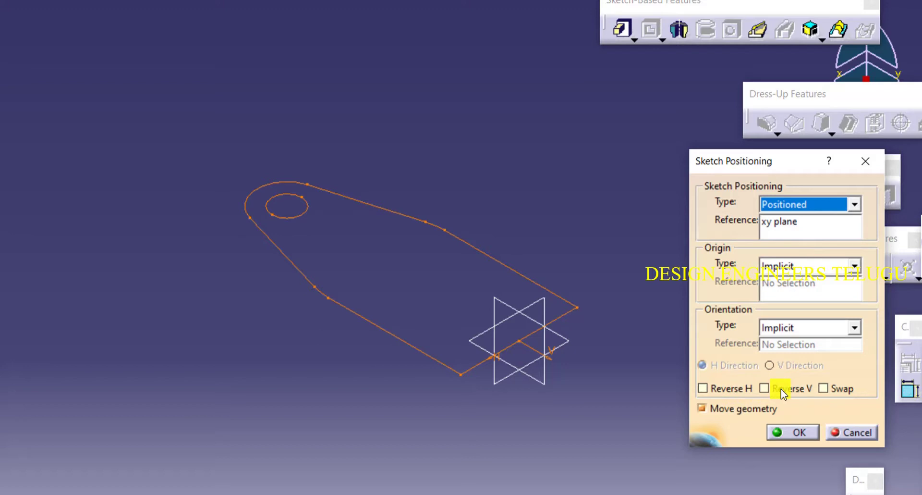
# Swap the H and V axes of the positioned sketch, leaving Reverse H and Reverse V off, and apply the new orientation
pyautogui.click(723, 389)
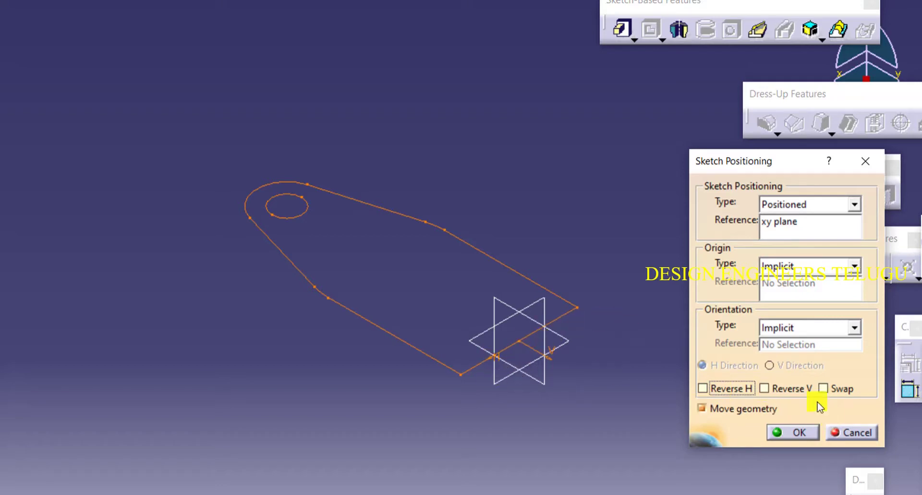
pyautogui.click(789, 388)
pyautogui.click(789, 388)
pyautogui.click(789, 388)
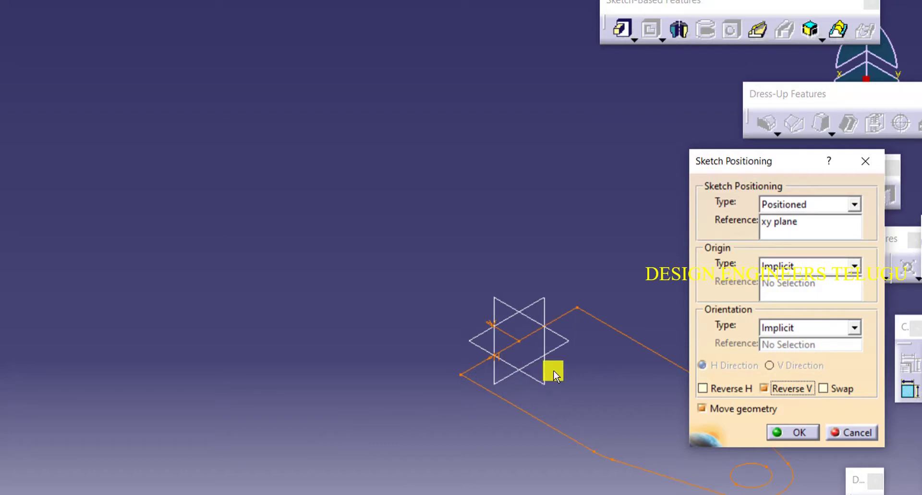
pyautogui.click(834, 388)
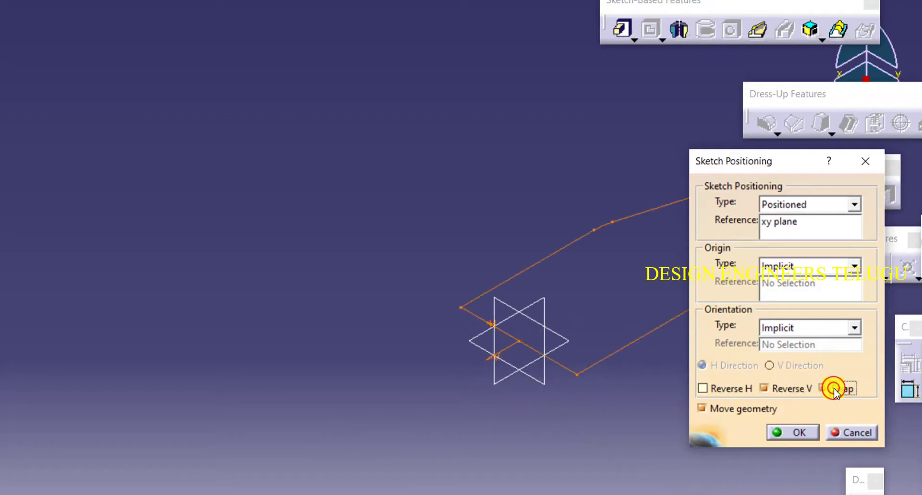
pyautogui.click(783, 387)
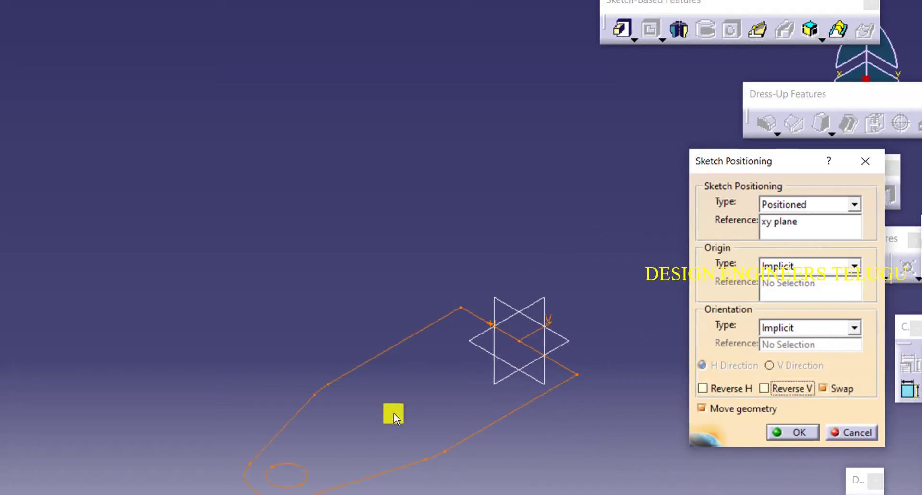
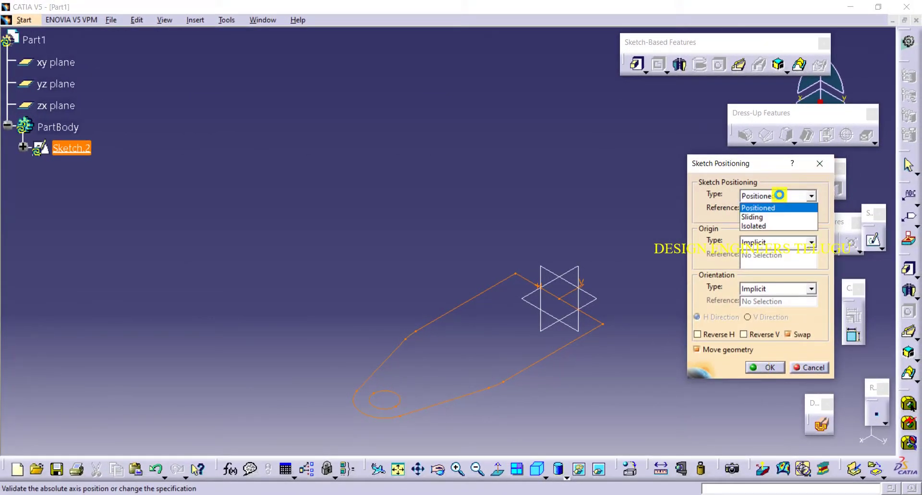
pyautogui.click(776, 244)
pyautogui.click(775, 245)
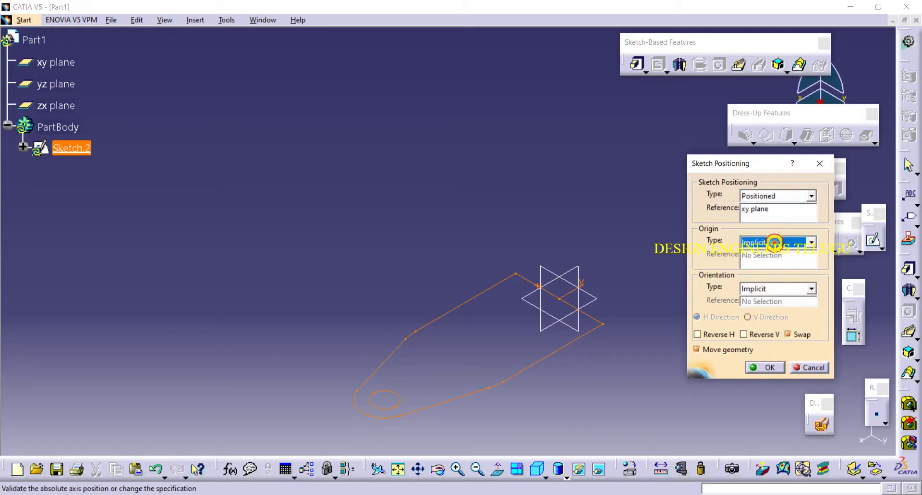
pyautogui.click(766, 370)
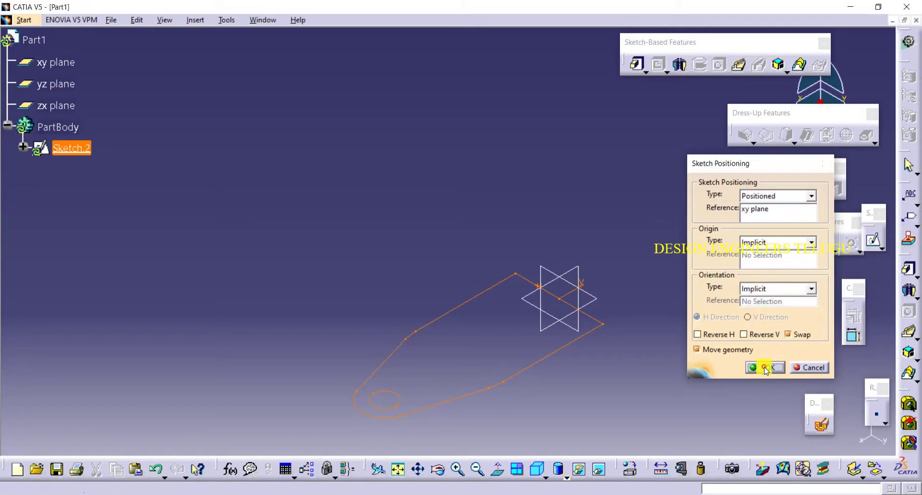
# Extrude the base plate sketch 18 mm upward with Pad, reversing the default direction
pyautogui.moveTo(657, 296); pyautogui.dragTo(654, 278, button='middle')
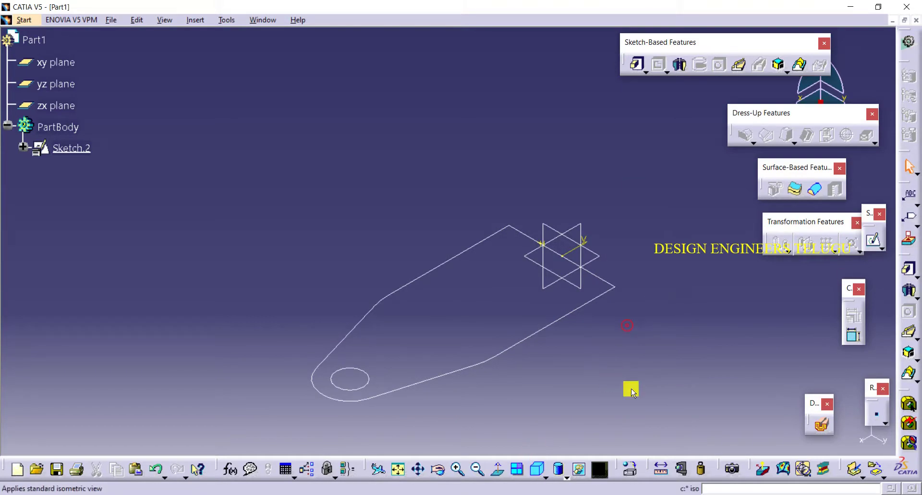
pyautogui.click(636, 64)
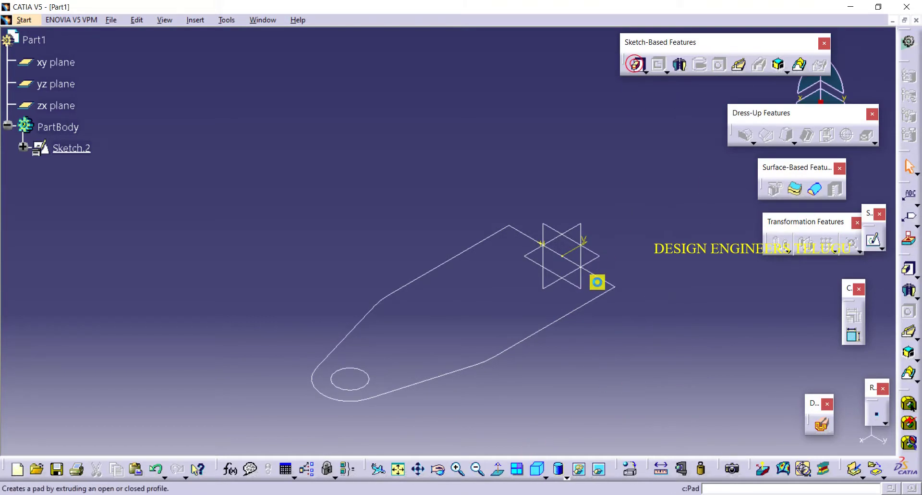
pyautogui.click(604, 280)
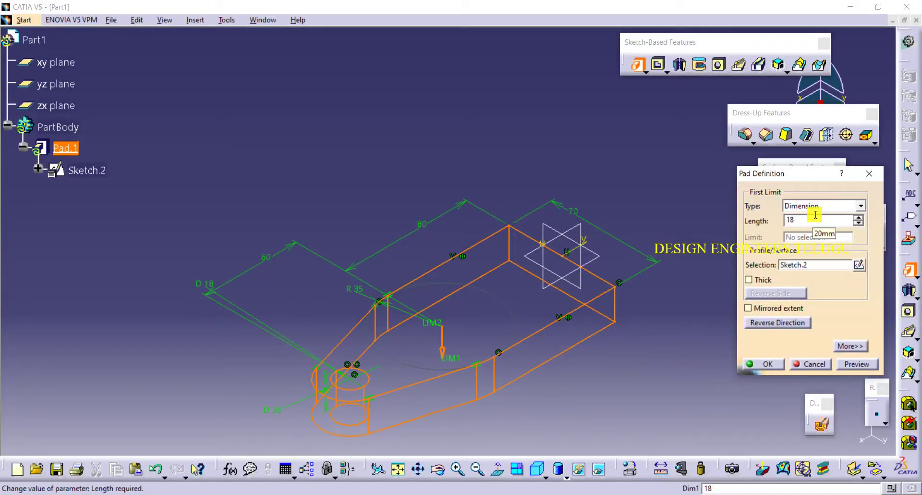
pyautogui.click(773, 322)
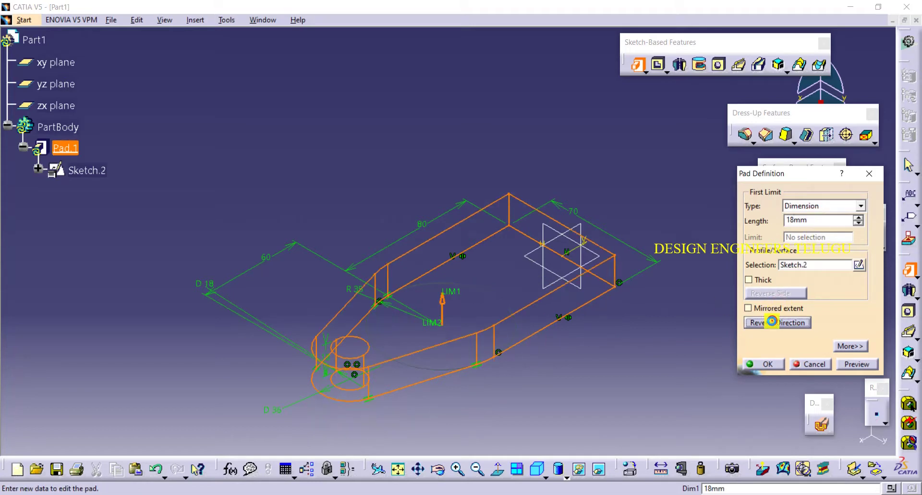
pyautogui.click(764, 363)
pyautogui.click(696, 350)
# Check the back plate in the reference drawing 19.JPG and display the model shaded with edges
pyautogui.hotkey('alt', 'Tab')
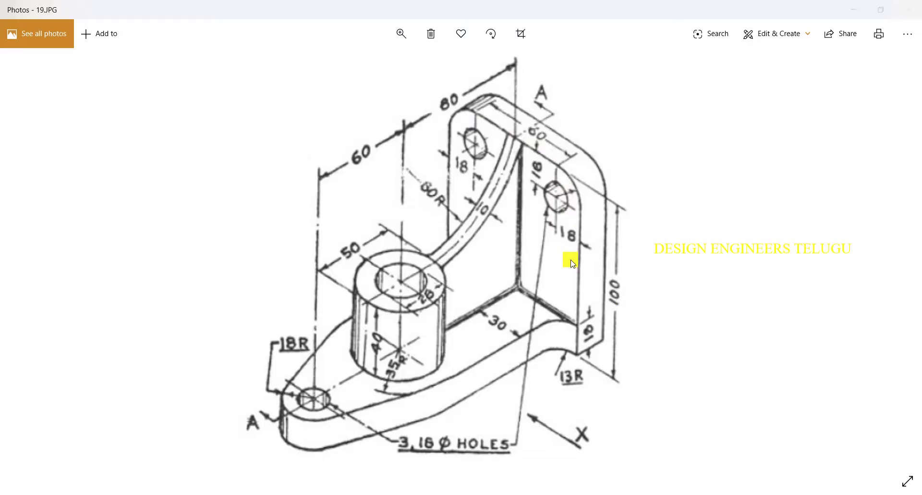
pyautogui.hotkey('alt', 'Tab')
pyautogui.click(561, 473)
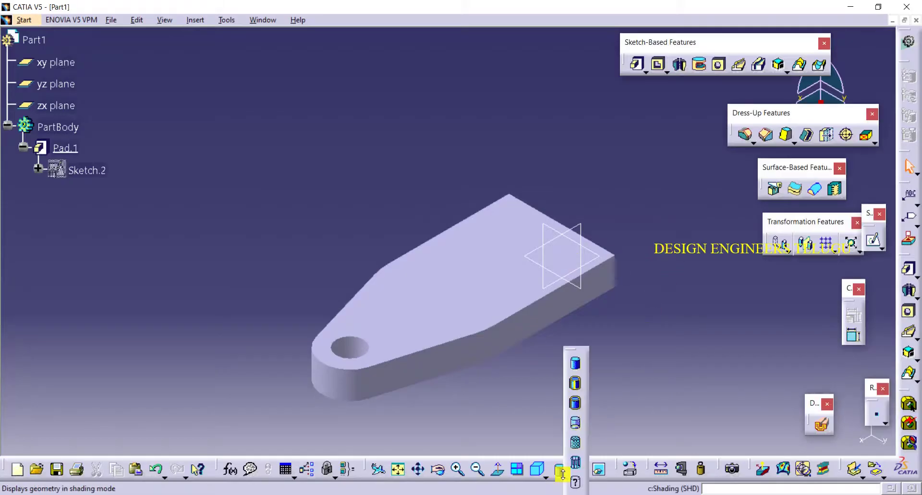
pyautogui.click(576, 380)
pyautogui.click(718, 339)
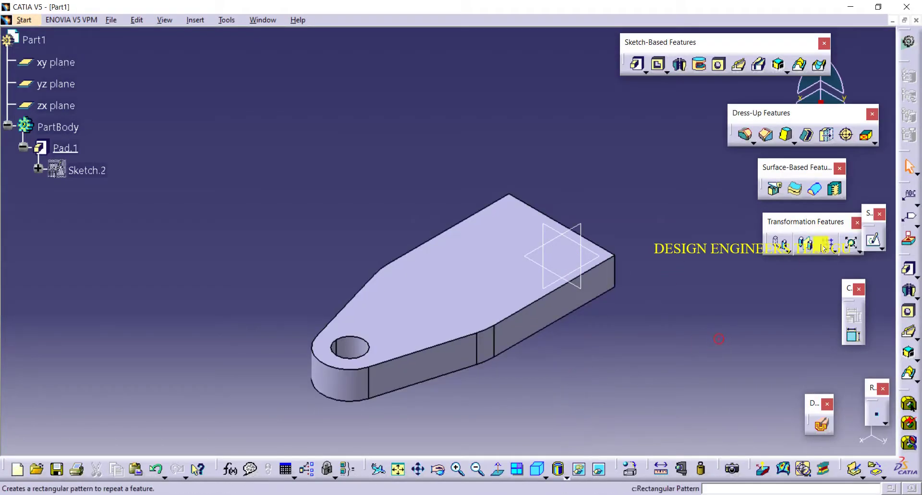
# Start a sketch on the base plate's flat rear end face and view it from the opposite side
pyautogui.click(873, 241)
pyautogui.moveTo(665, 342); pyautogui.dragTo(377, 278, button='middle')
pyautogui.click(405, 224)
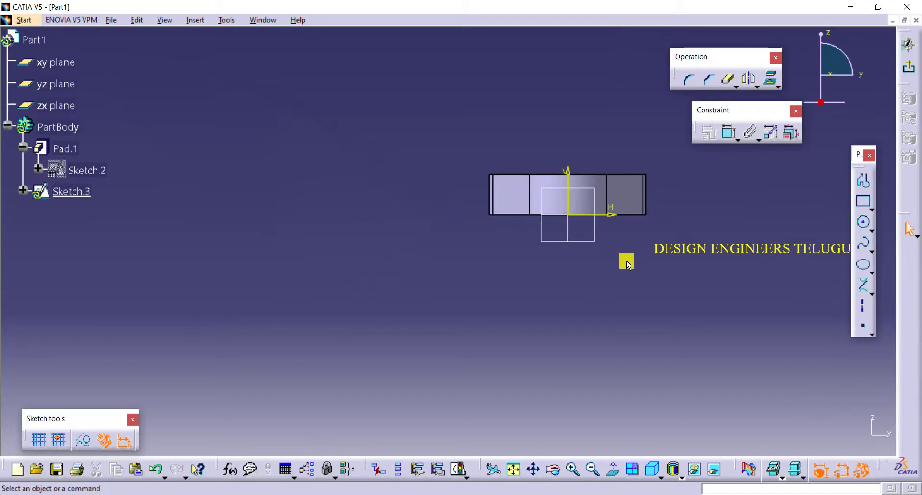
pyautogui.click(612, 468)
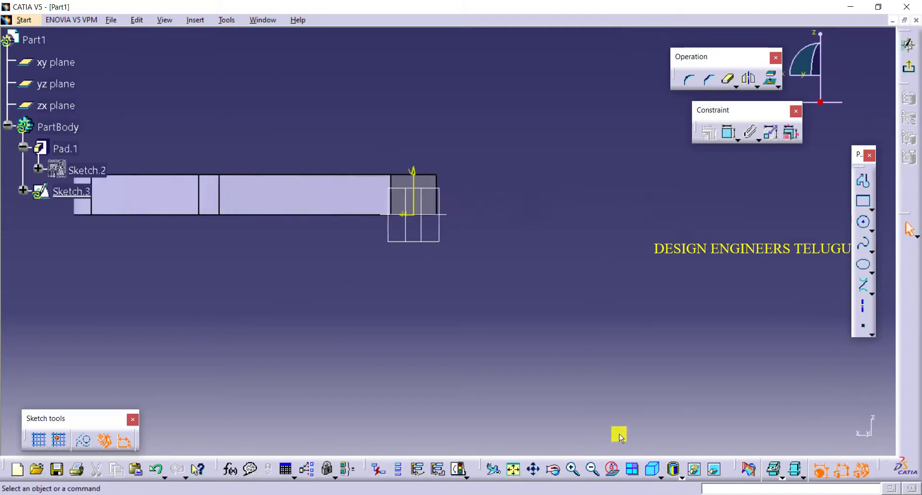
pyautogui.moveTo(594, 381)
pyautogui.mouseDown(button='middle')
pyautogui.moveTo(594, 328)
pyautogui.moveTo(689, 319)
pyautogui.mouseUp(button='middle')
# Sketch a rectangle about 45 mm tall around the end face, wider than the plate, with its lower edge near the plate's bottom
pyautogui.click(863, 202)
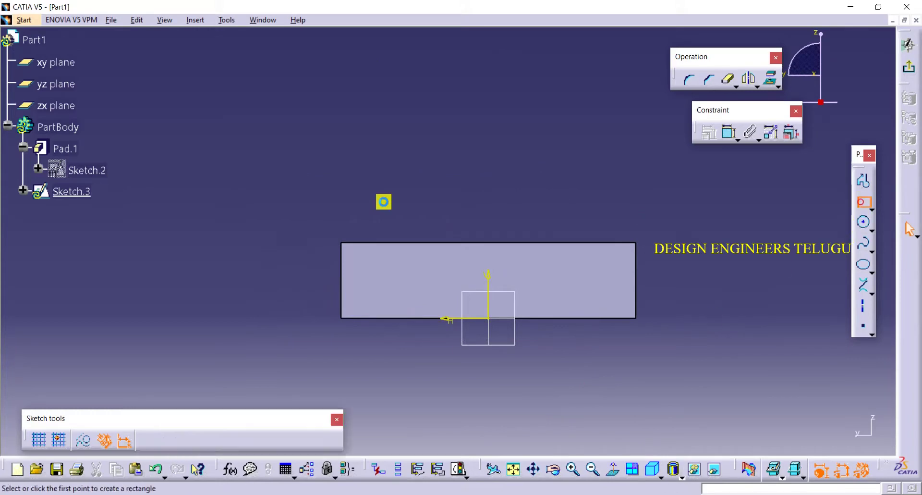
pyautogui.click(283, 120)
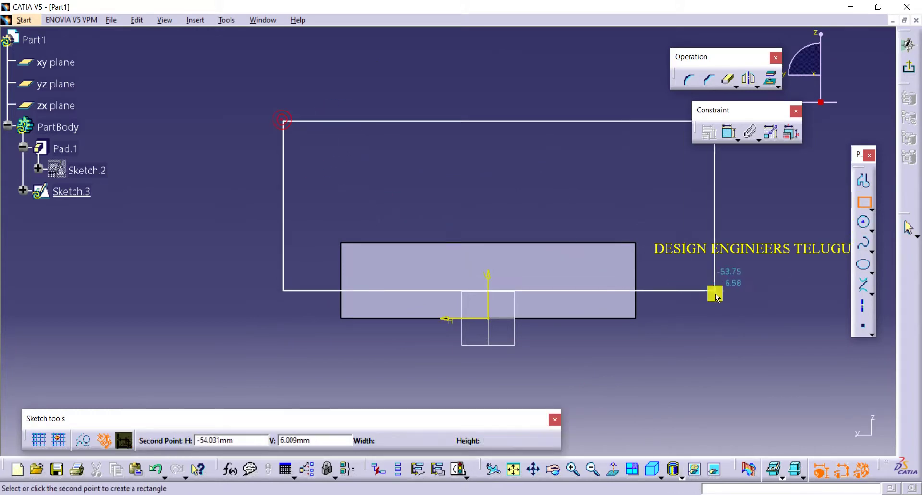
pyautogui.click(690, 312)
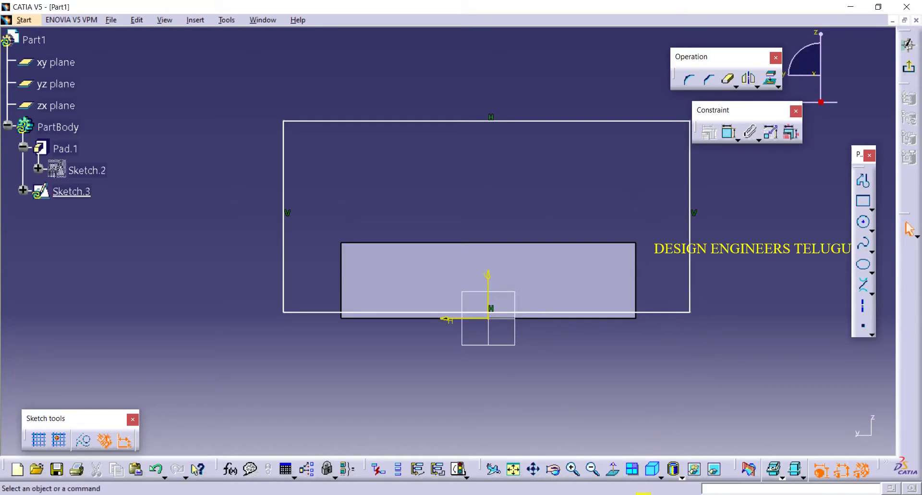
# Look up the back plate's height in the reference drawing 19.JPG and constrain the rectangle's vertical side to 100 mm
pyautogui.hotkey('alt', 'Tab')
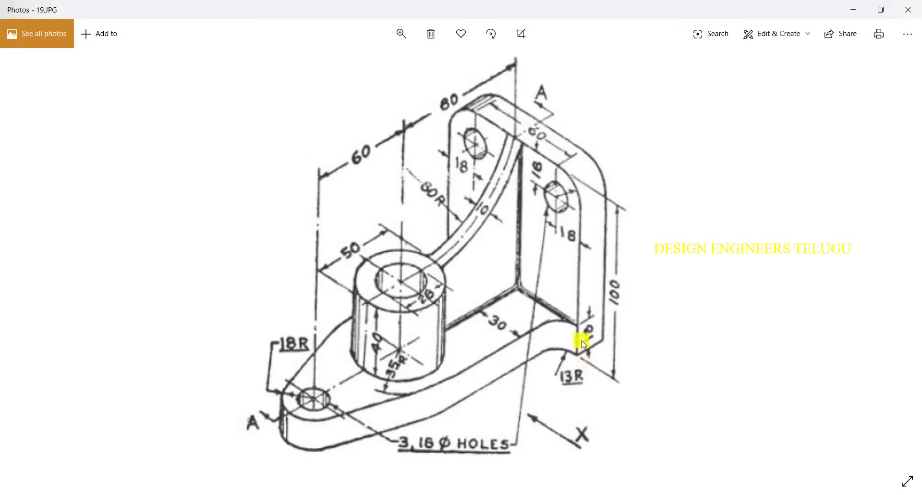
pyautogui.hotkey('alt', 'Tab')
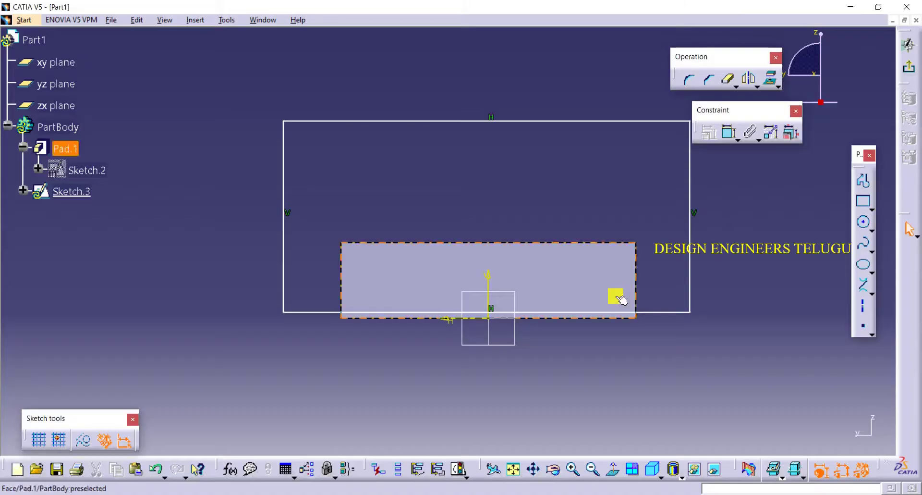
pyautogui.click(730, 135)
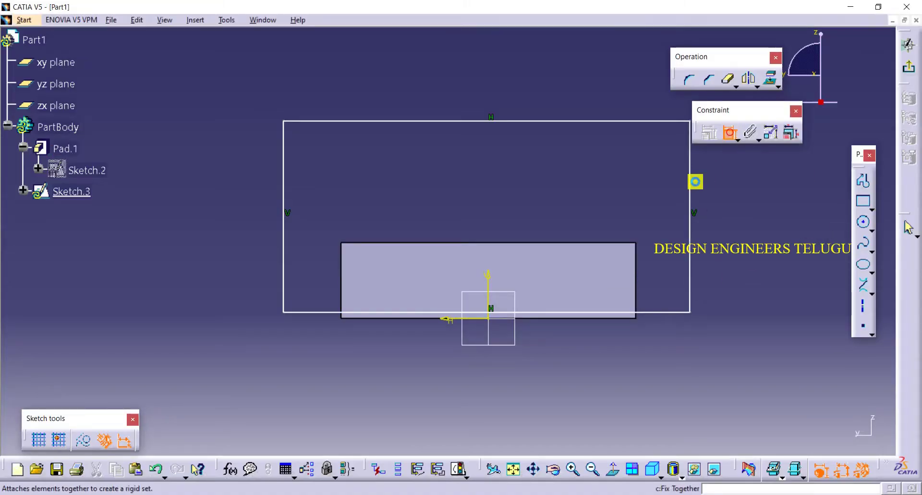
pyautogui.click(690, 168)
pyautogui.doubleClick(745, 201)
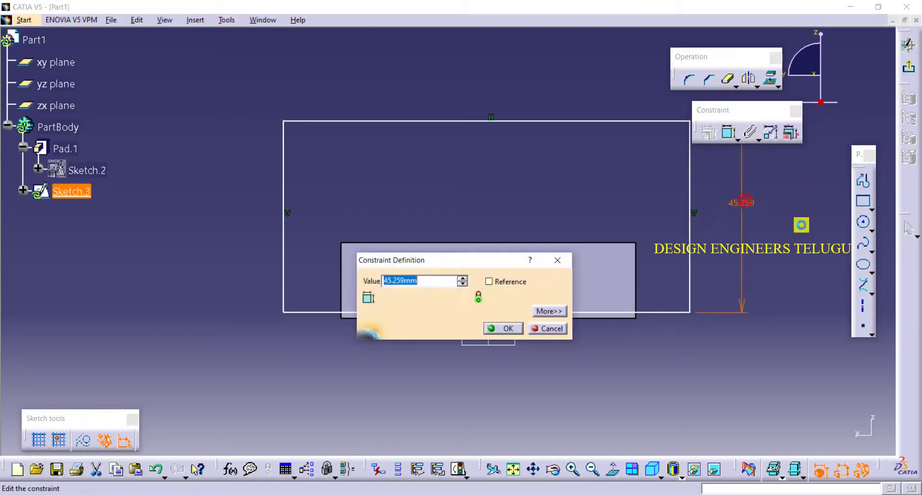
pyautogui.write('100')
pyautogui.press('Return')
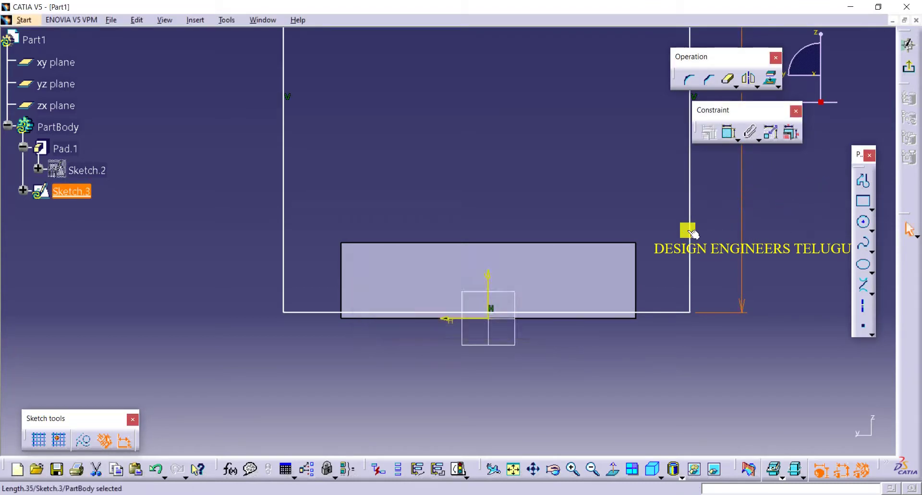
# Constrain the rectangle's lower edge to coincide with the sketch's horizontal axis
pyautogui.click(729, 132)
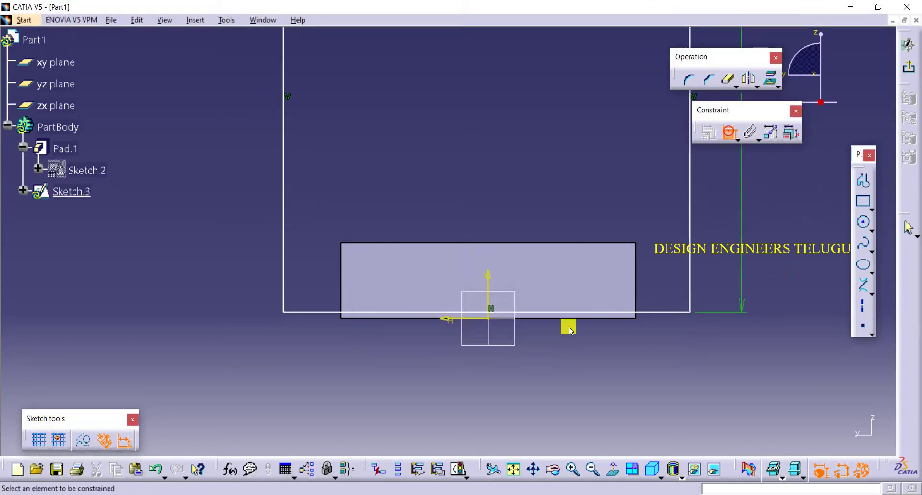
pyautogui.click(458, 313)
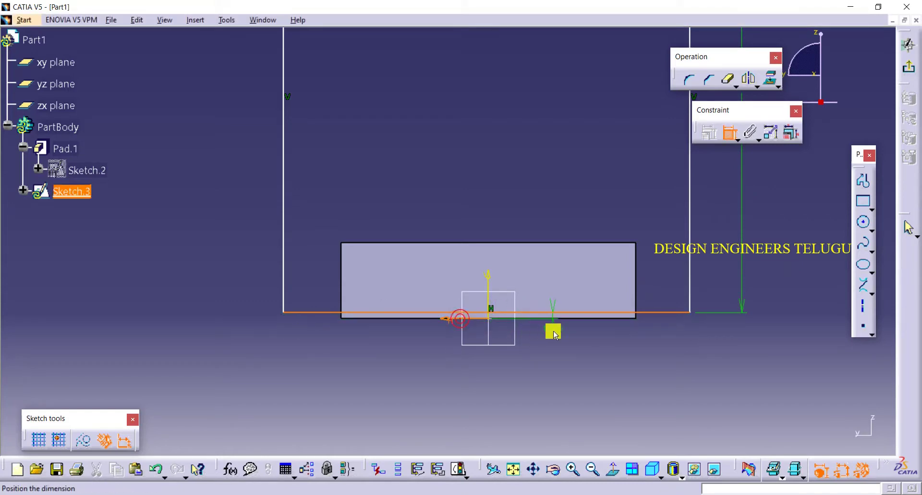
pyautogui.rightClick(564, 332)
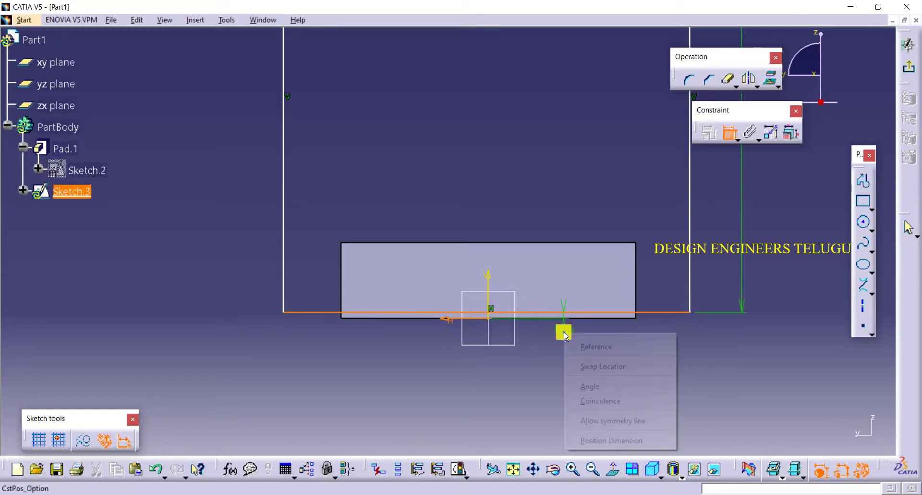
pyautogui.click(622, 400)
pyautogui.moveTo(622, 385)
pyautogui.mouseDown(button='middle')
pyautogui.moveTo(624, 406)
pyautogui.moveTo(586, 383)
pyautogui.moveTo(584, 420)
pyautogui.moveTo(583, 395)
pyautogui.mouseUp(button='middle')
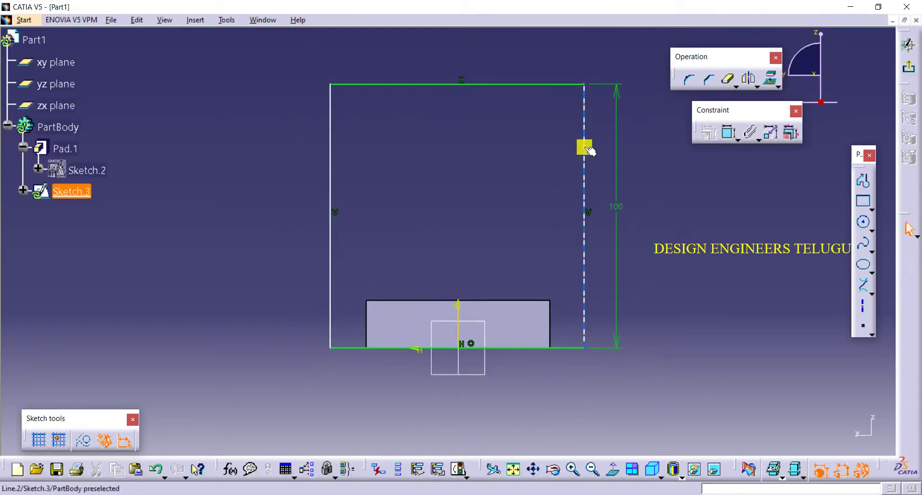
# Make the rectangle's two vertical sides symmetric about the sketch's vertical axis
pyautogui.click(584, 129)
pyautogui.keyDown('ctrl'); pyautogui.click(331, 119); pyautogui.keyUp('ctrl')
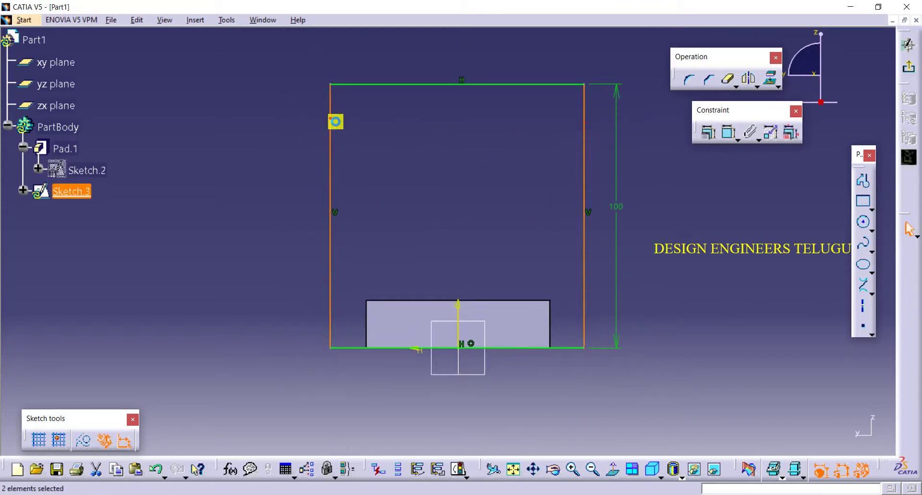
pyautogui.keyDown('ctrl'); pyautogui.click(457, 306); pyautogui.keyUp('ctrl')
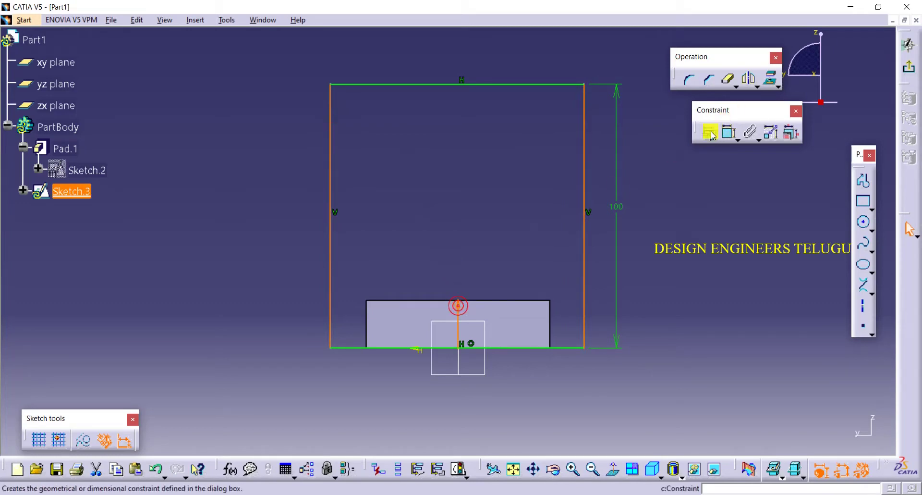
pyautogui.click(716, 135)
pyautogui.click(708, 276)
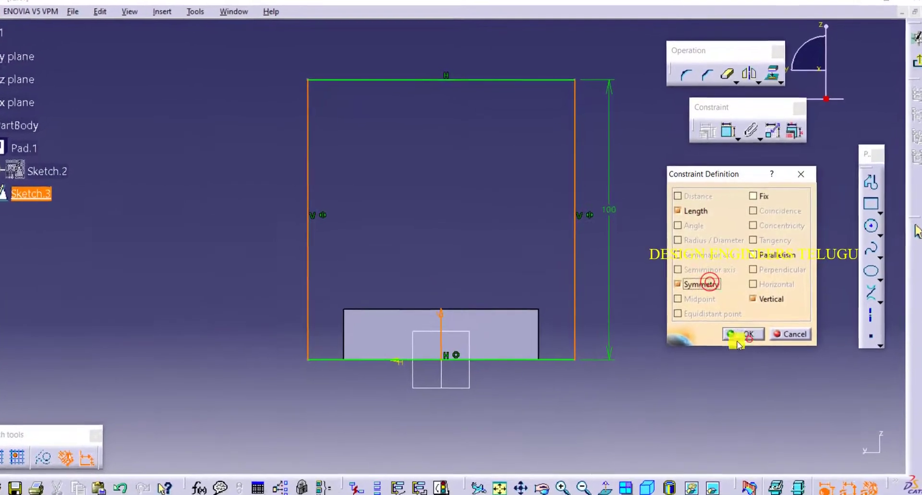
pyautogui.click(738, 337)
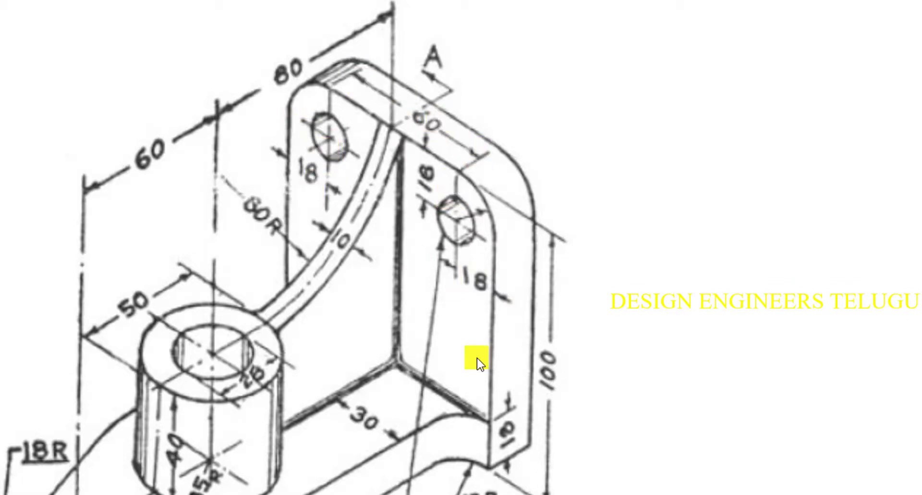
# Constrain the rectangle's upper edge to a width of 18+60+18, giving 96 mm, as in the reference drawing
pyautogui.hotkey('alt', 'Tab')
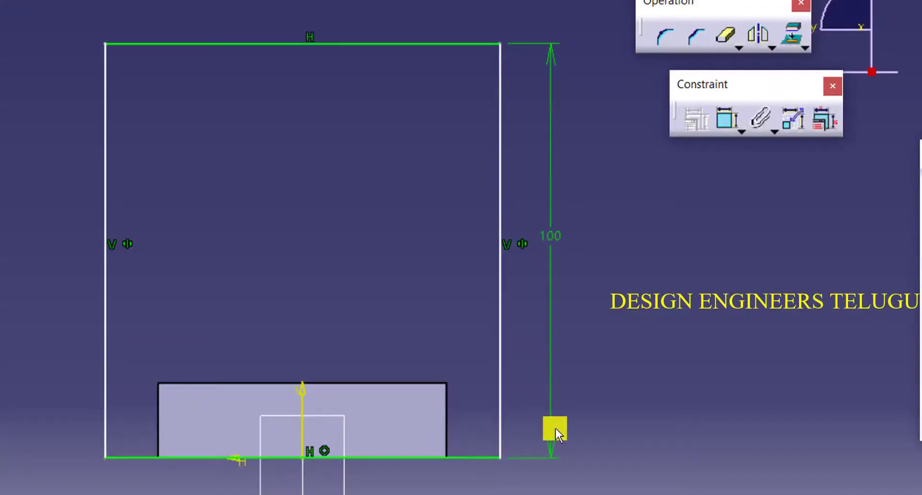
pyautogui.click(728, 117)
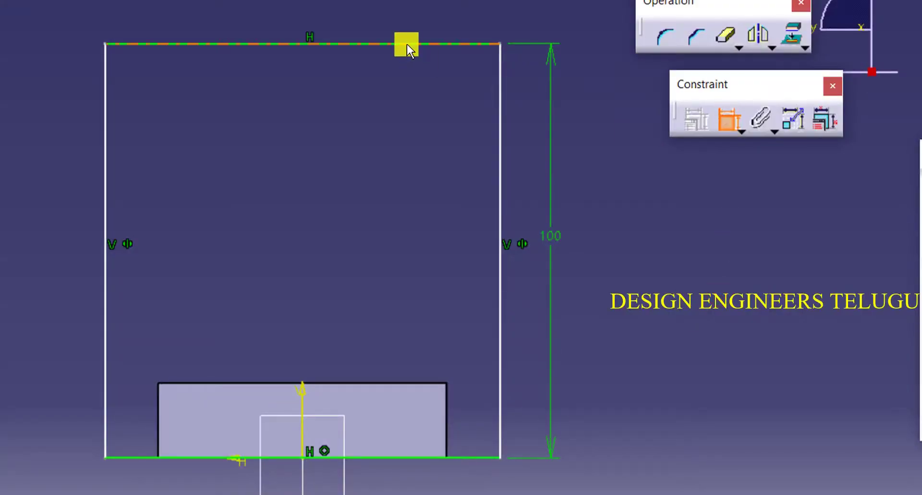
pyautogui.click(407, 44)
pyautogui.doubleClick(364, 106)
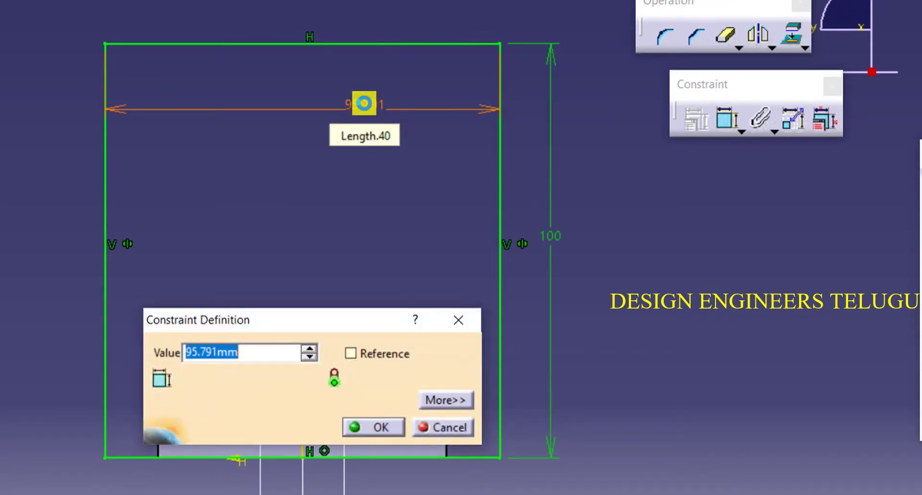
pyautogui.write('18+60+18')
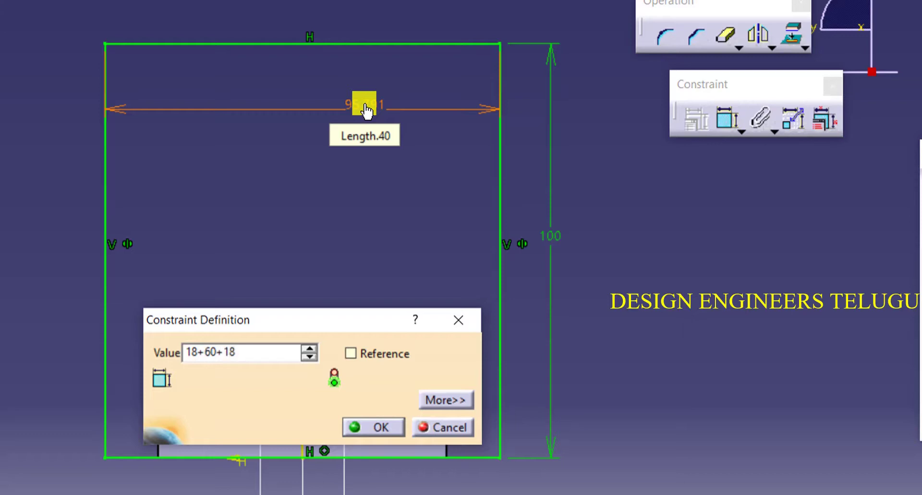
pyautogui.press('Return')
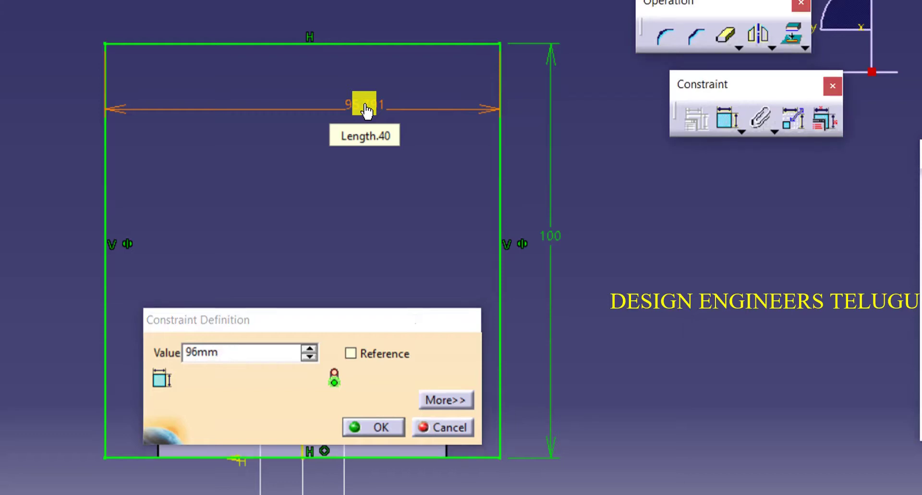
pyautogui.press('Return')
# Finish the sketch and pad the rectangle 18 mm outward, away from the base plate, to form the back plate
pyautogui.moveTo(369, 143); pyautogui.dragTo(363, 180, button='middle')
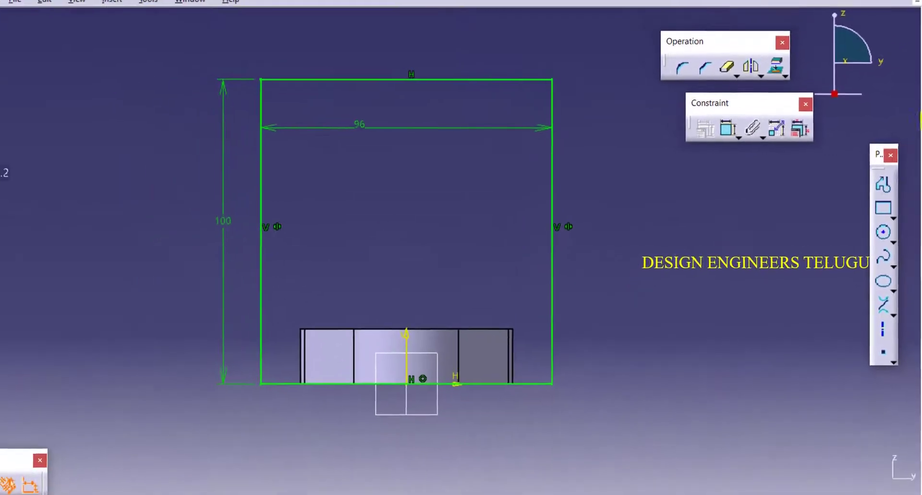
pyautogui.click(919, 72)
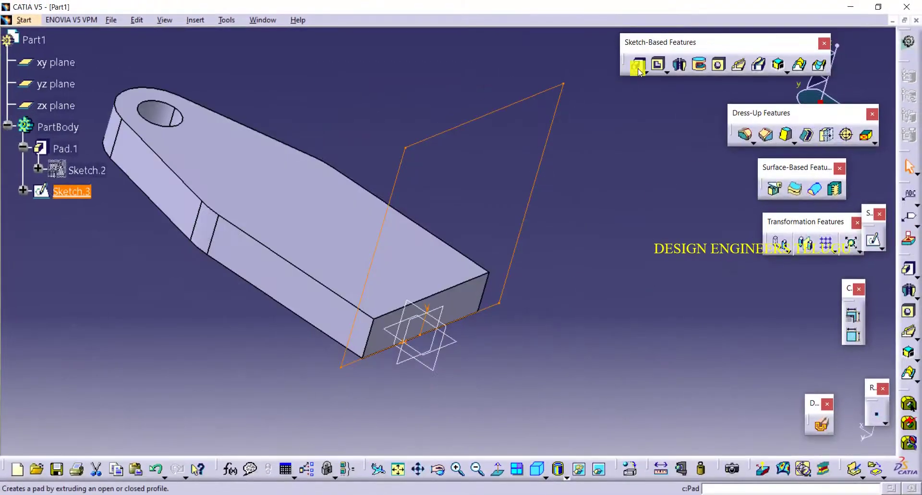
pyautogui.click(637, 67)
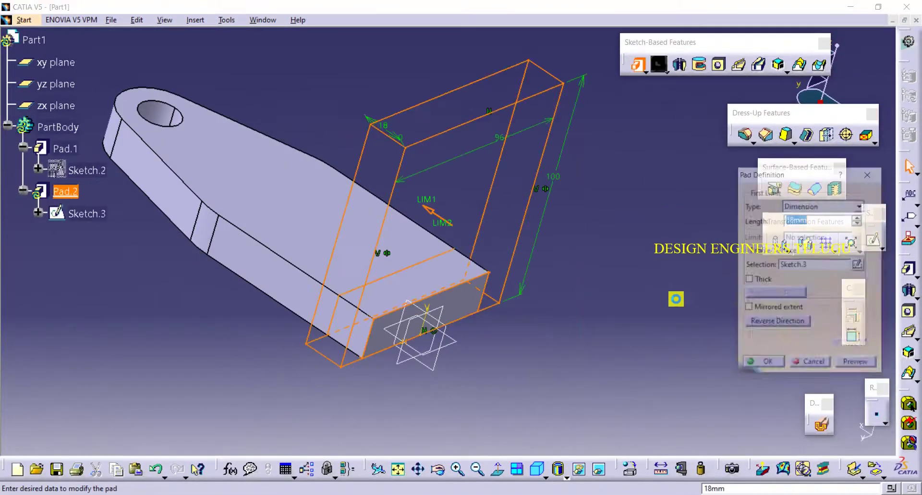
pyautogui.click(770, 322)
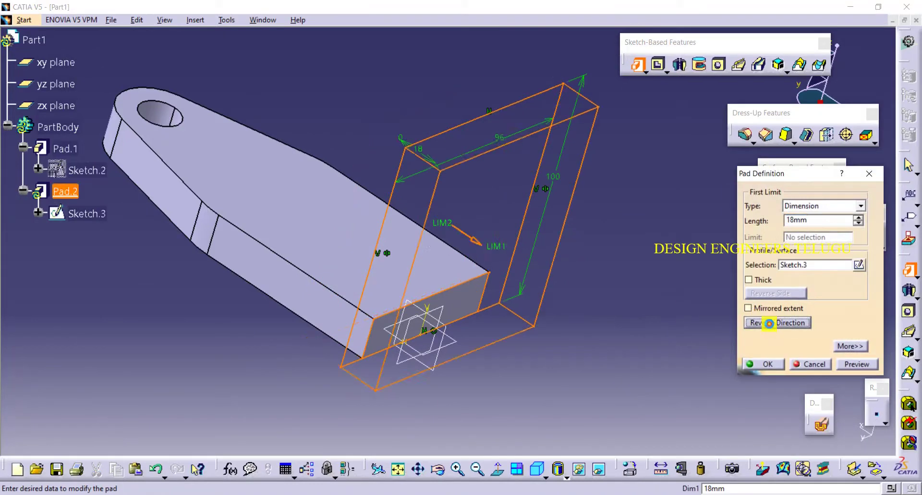
pyautogui.click(771, 364)
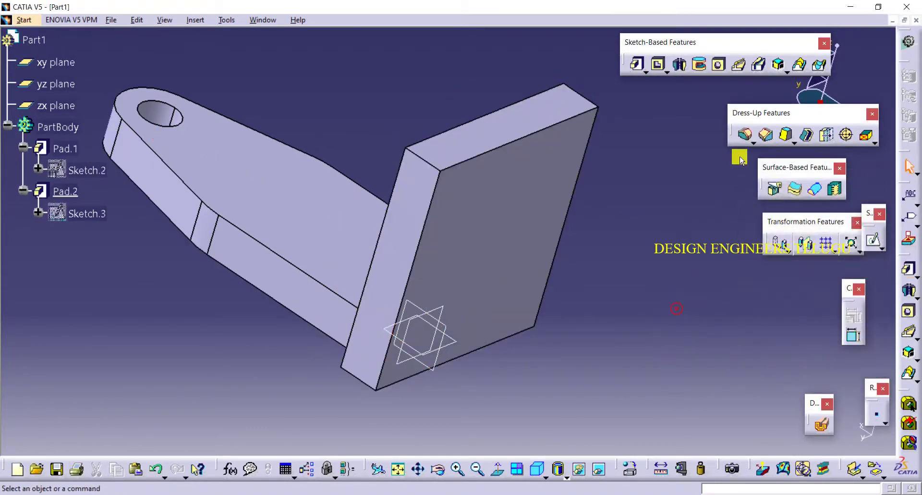
# Fillet the back plate's two upper corner edges with an 18 mm radius, checking the corners in 19.JPG
pyautogui.click(747, 139)
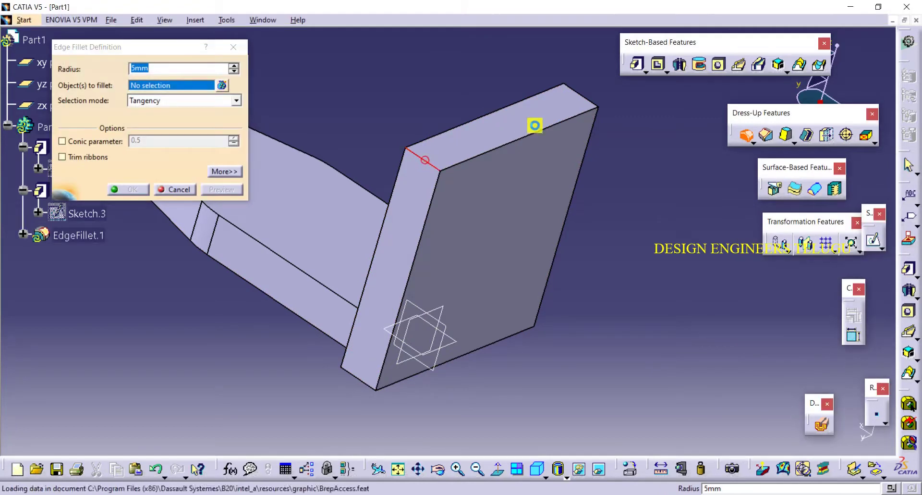
pyautogui.click(580, 94)
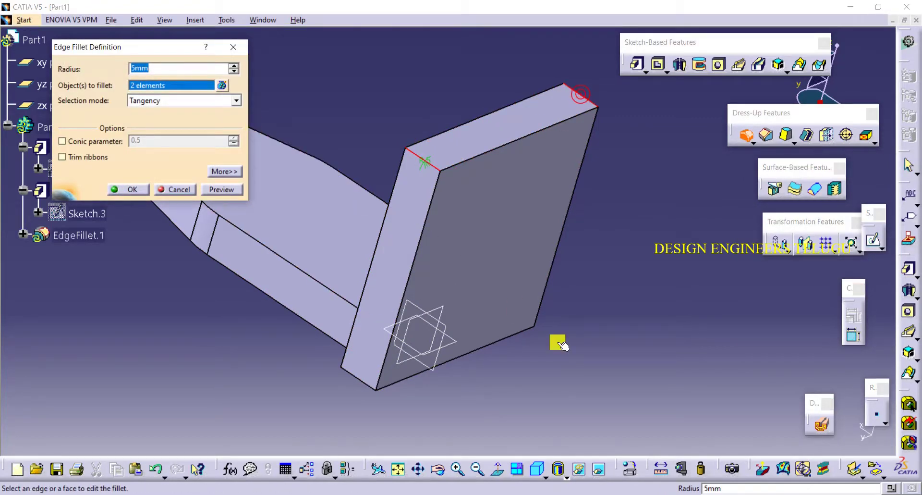
pyautogui.hotkey('alt', 'Tab')
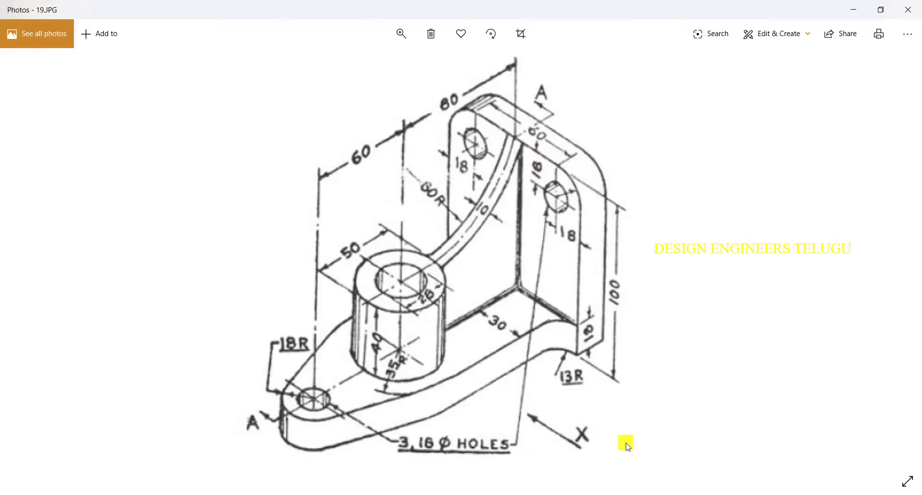
pyautogui.hotkey('alt', 'Tab')
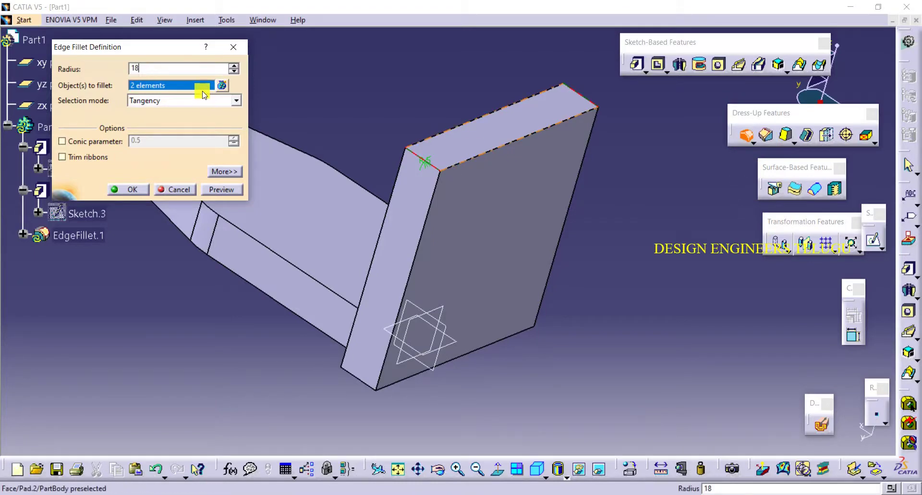
pyautogui.press('Return')
# Check the mounting holes in 19.JPG, start a hole near an upper corner of the back plate's front face, and open its positioning sketch
pyautogui.moveTo(552, 318); pyautogui.dragTo(674, 321, button='middle')
pyautogui.hotkey('alt', 'Tab')
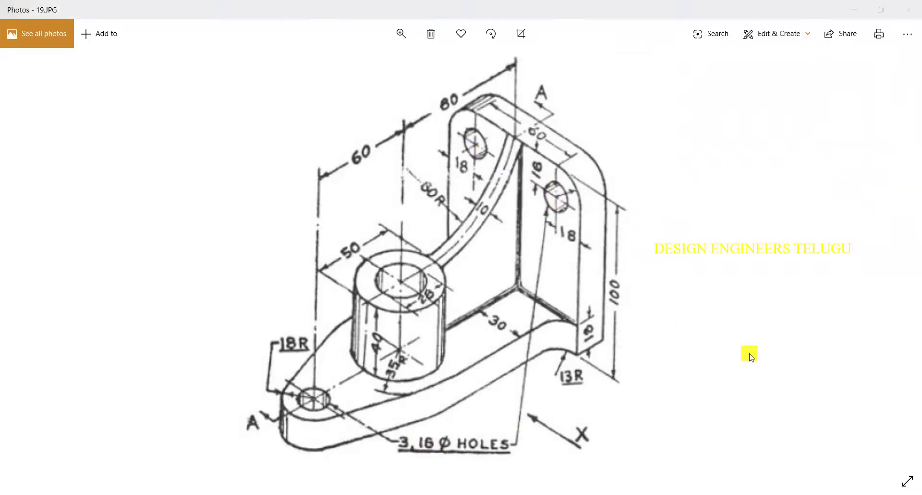
pyautogui.hotkey('alt', 'Tab')
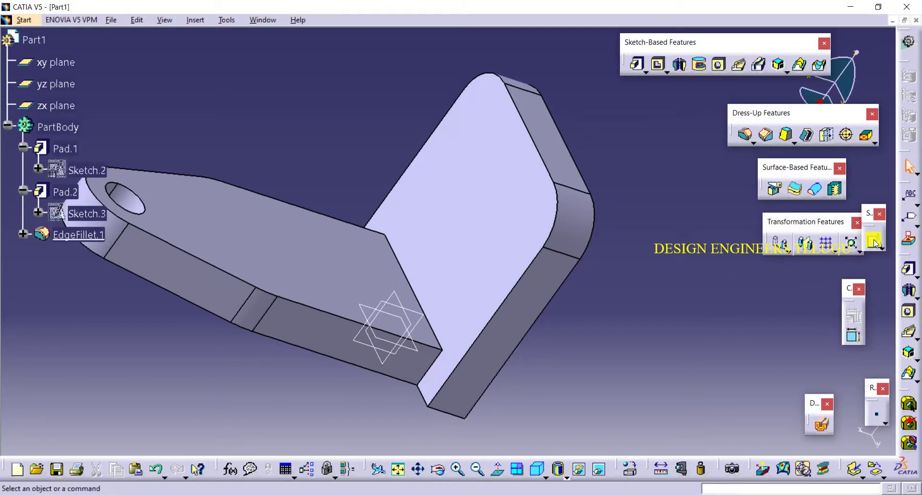
pyautogui.click(720, 65)
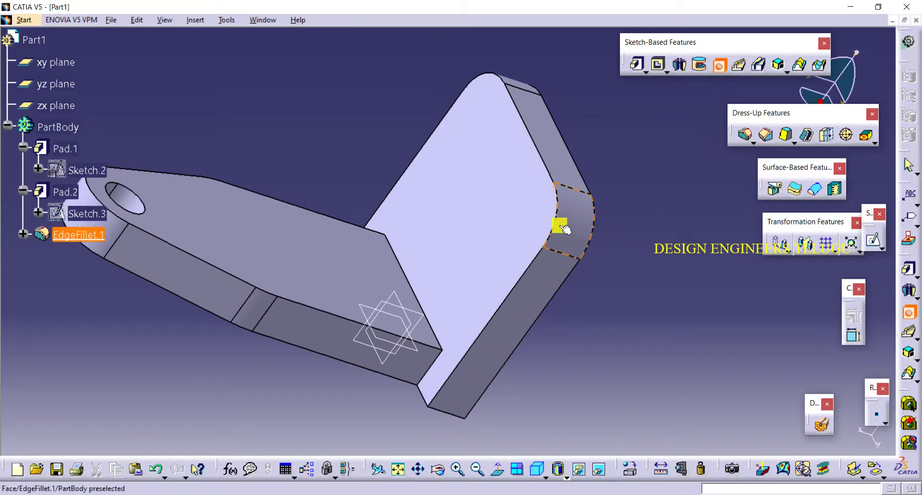
pyautogui.click(541, 218)
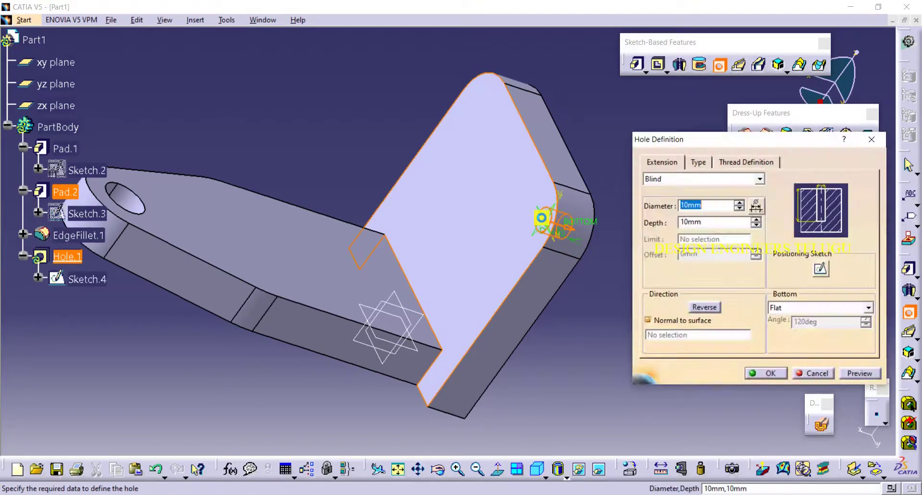
pyautogui.click(820, 270)
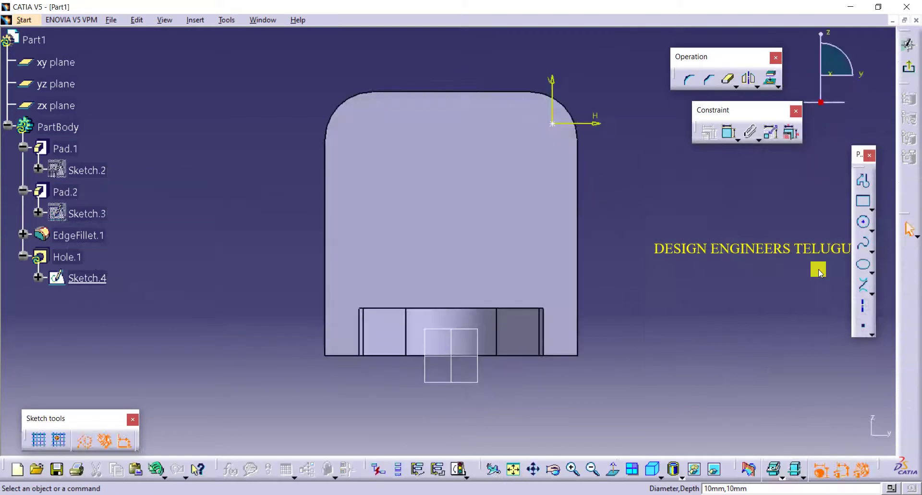
# Constrain the hole's centre point to 18 mm from the back plate's nearest vertical edge
pyautogui.click(729, 132)
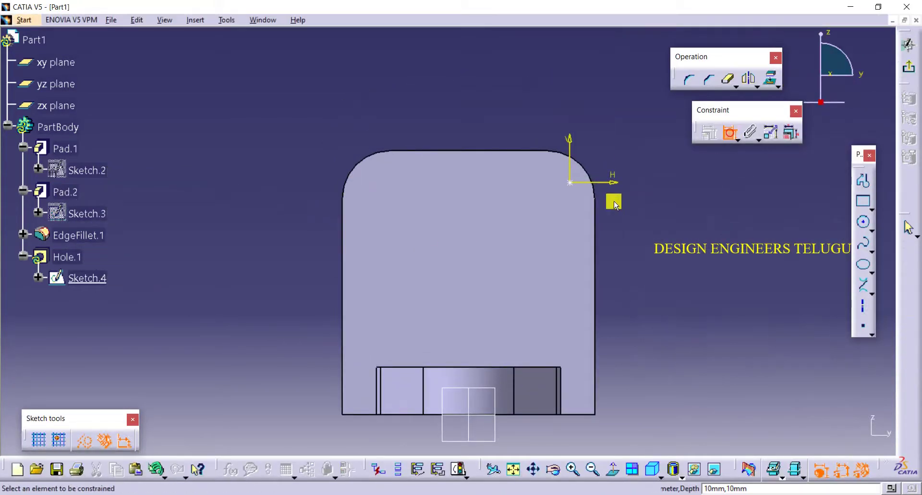
pyautogui.moveTo(576, 186)
pyautogui.mouseDown()
pyautogui.moveTo(586, 205)
pyautogui.moveTo(647, 207)
pyautogui.moveTo(647, 199)
pyautogui.mouseUp()
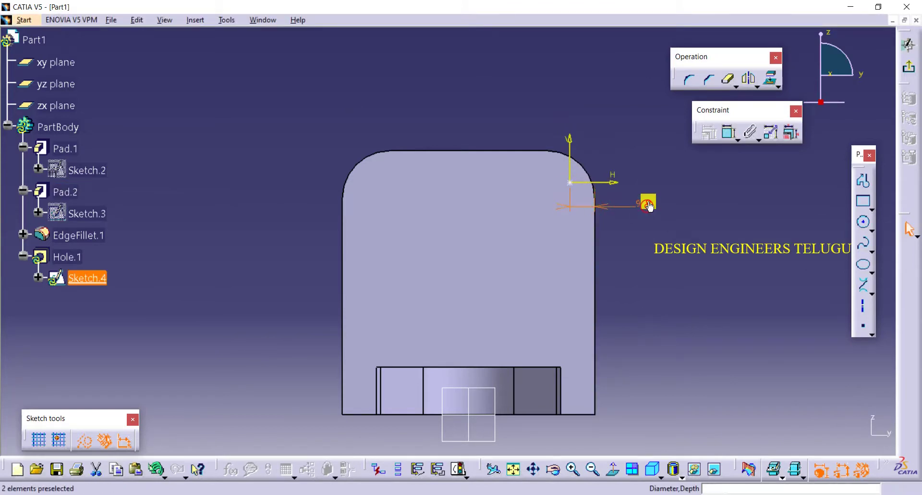
pyautogui.doubleClick(647, 199)
pyautogui.press('Return')
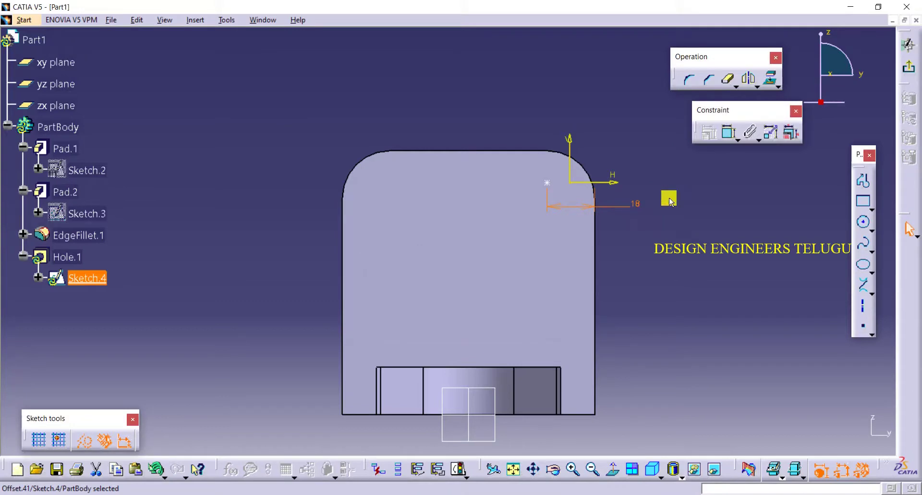
# Constrain the hole's centre point to 18 mm below the back plate's upper edge and finish the positioning sketch
pyautogui.click(731, 131)
pyautogui.click(548, 182)
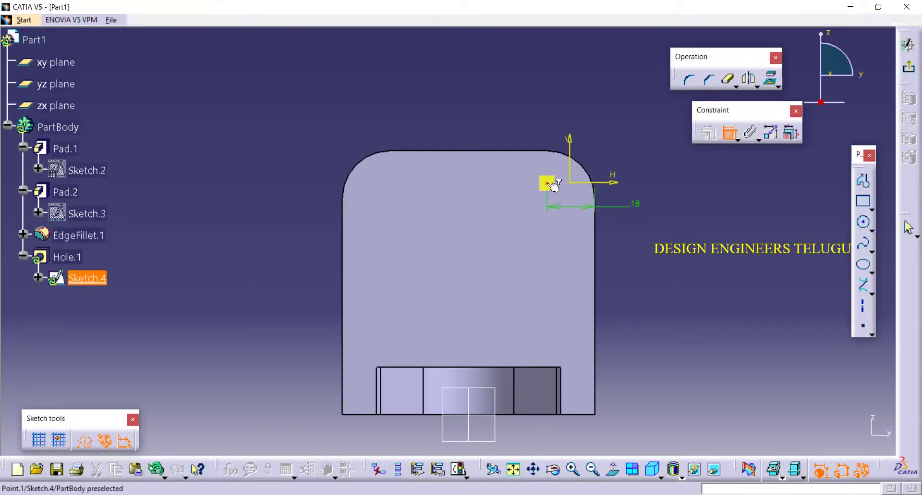
pyautogui.click(526, 150)
pyautogui.click(541, 102)
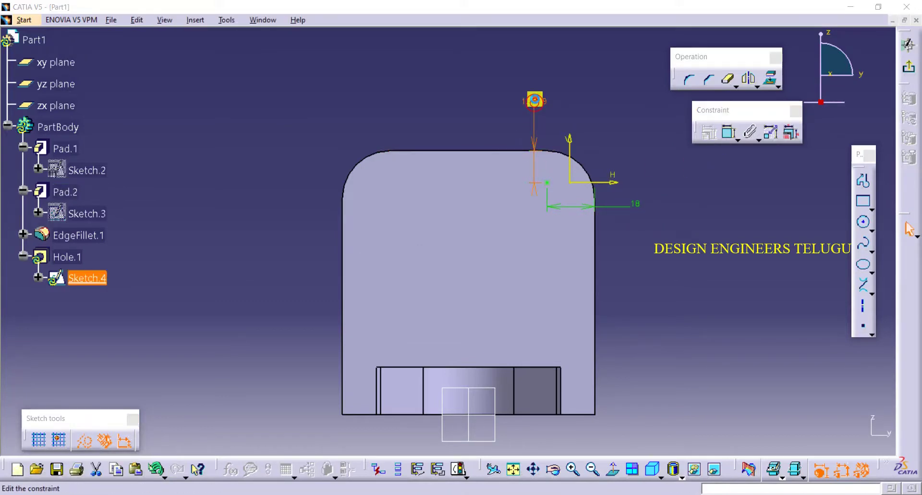
pyautogui.doubleClick(535, 99)
pyautogui.write('18')
pyautogui.press('Return')
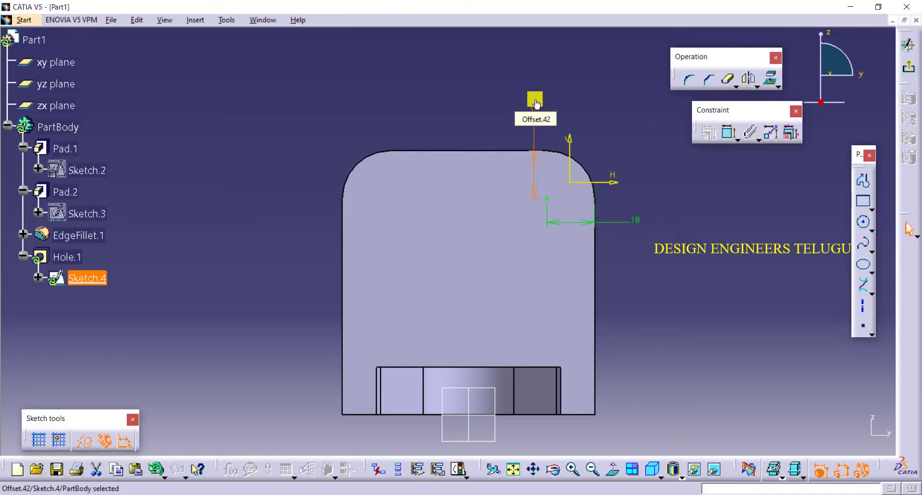
pyautogui.click(909, 72)
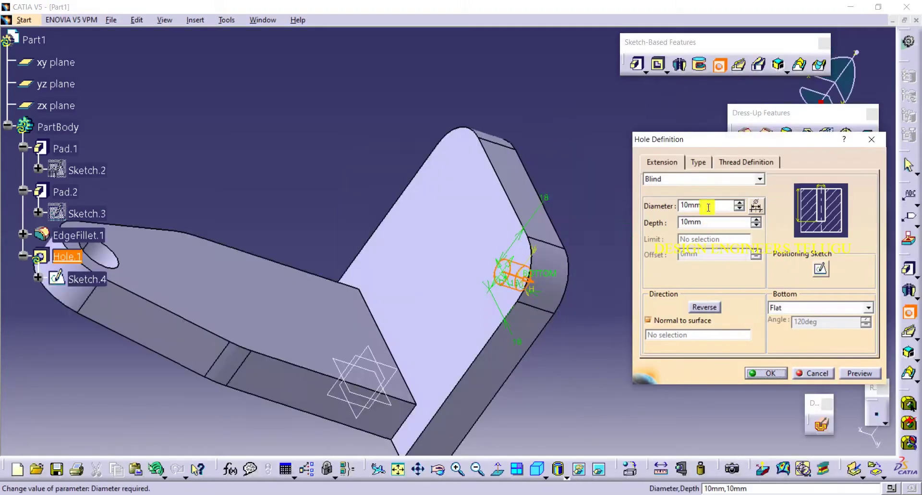
# Set the back plate hole's diameter to 18 mm and its depth to 18 mm, and create it
pyautogui.doubleClick(684, 205)
pyautogui.press('Return')
pyautogui.doubleClick(682, 222)
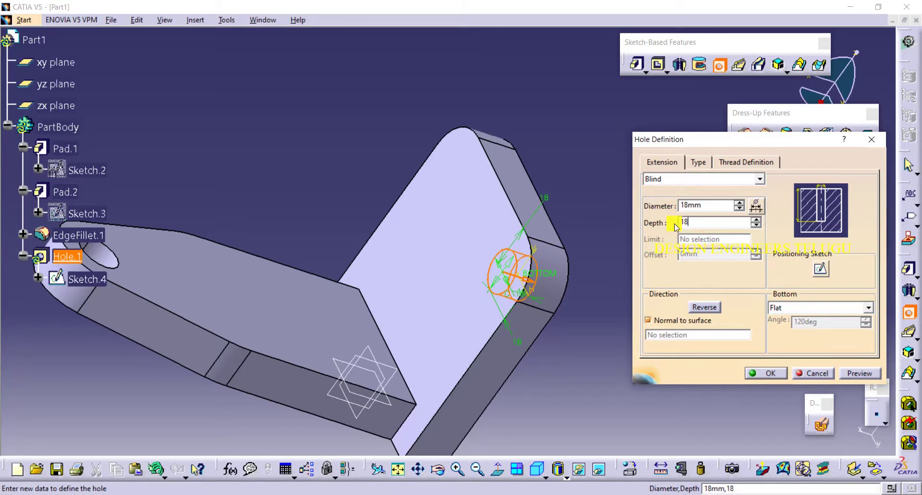
pyautogui.press('Return')
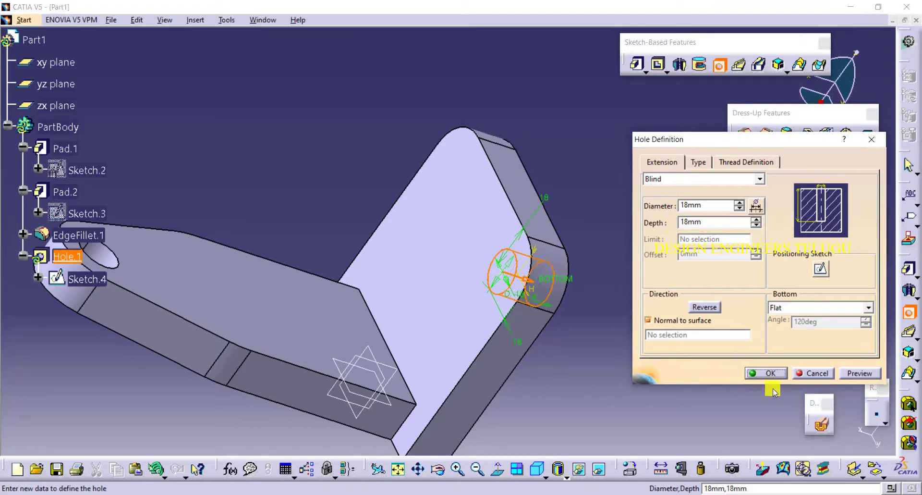
pyautogui.click(779, 375)
# Mirror the back plate's mounting hole about the zx plane
pyautogui.moveTo(647, 342); pyautogui.dragTo(636, 274, button='middle')
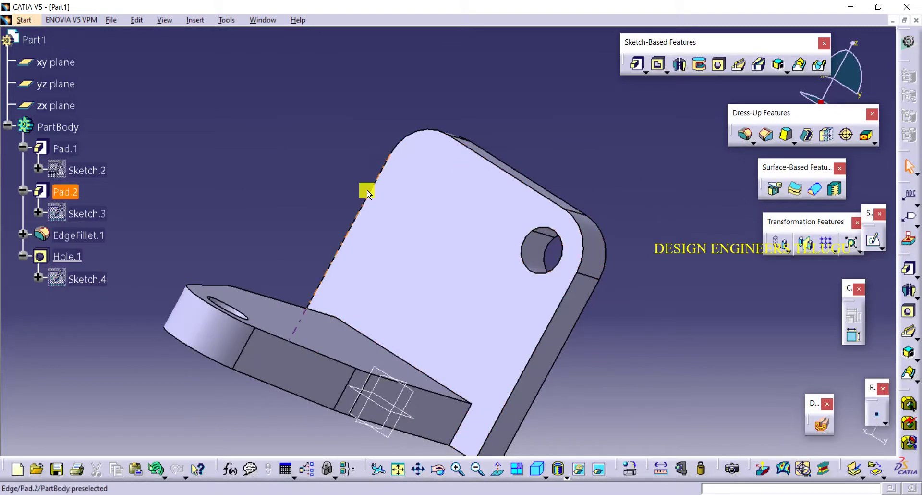
pyautogui.click(810, 249)
pyautogui.click(525, 254)
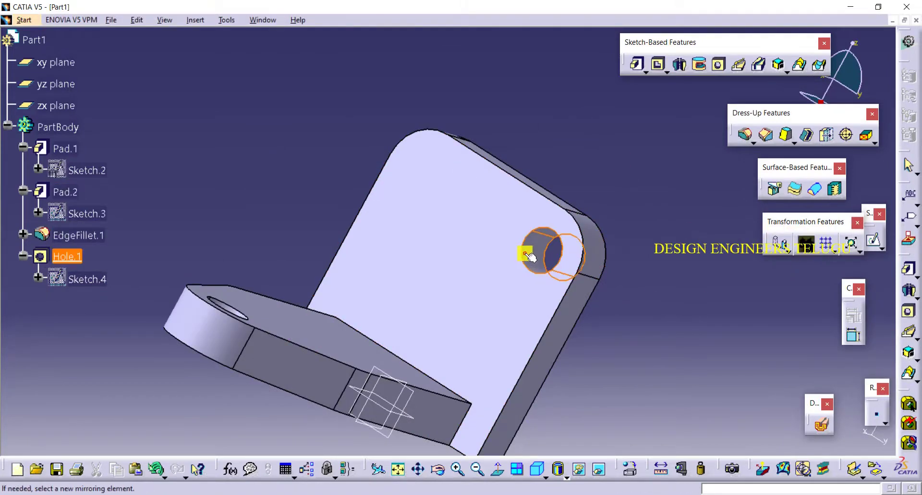
pyautogui.click(382, 385)
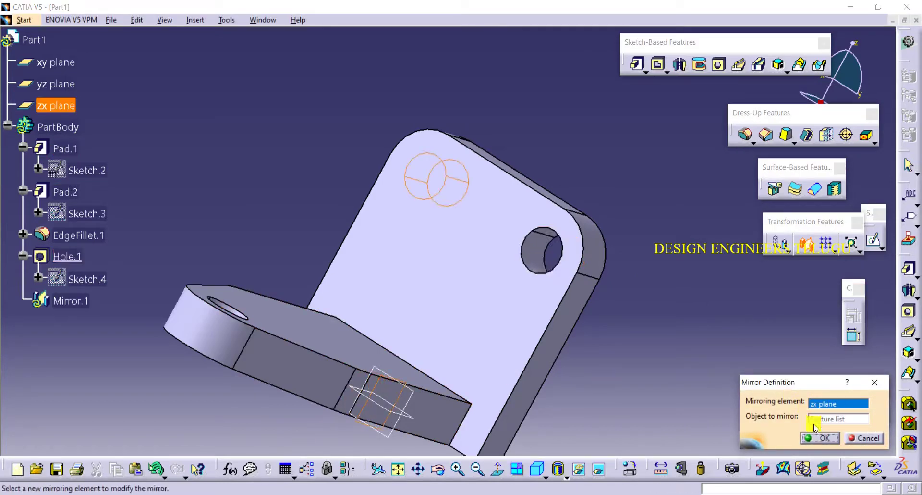
pyautogui.click(820, 438)
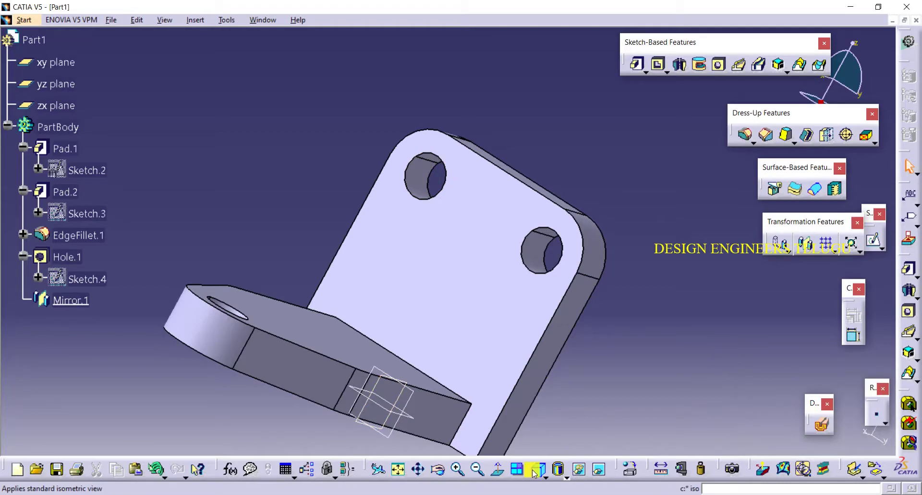
# Check the cylindrical boss dimensions in 19.JPG and open a sketch on the base plate's top face
pyautogui.click(536, 468)
pyautogui.hotkey('alt', 'Tab')
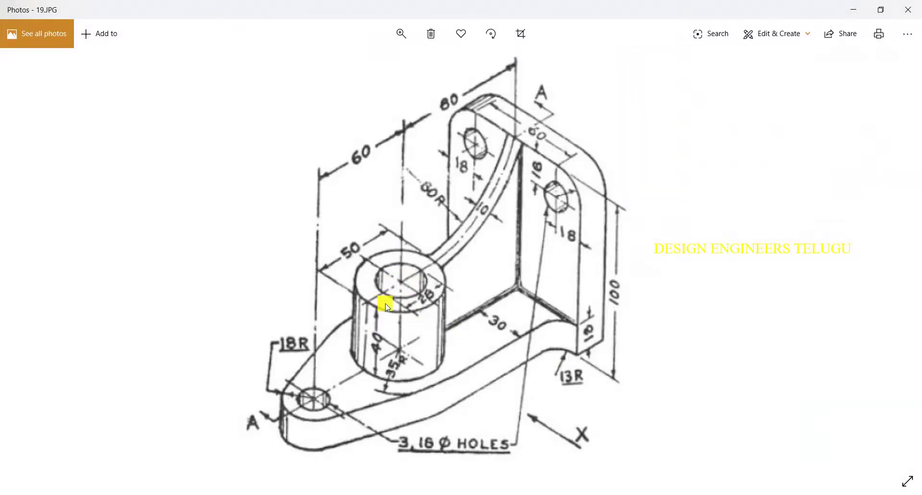
pyautogui.hotkey('alt', 'Tab')
pyautogui.moveTo(480, 352); pyautogui.dragTo(540, 289, button='middle')
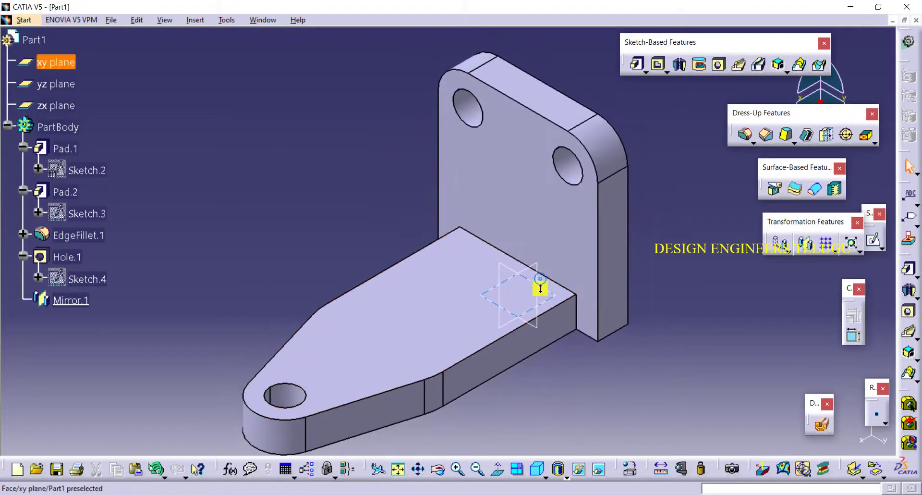
pyautogui.hotkey('alt', 'Tab')
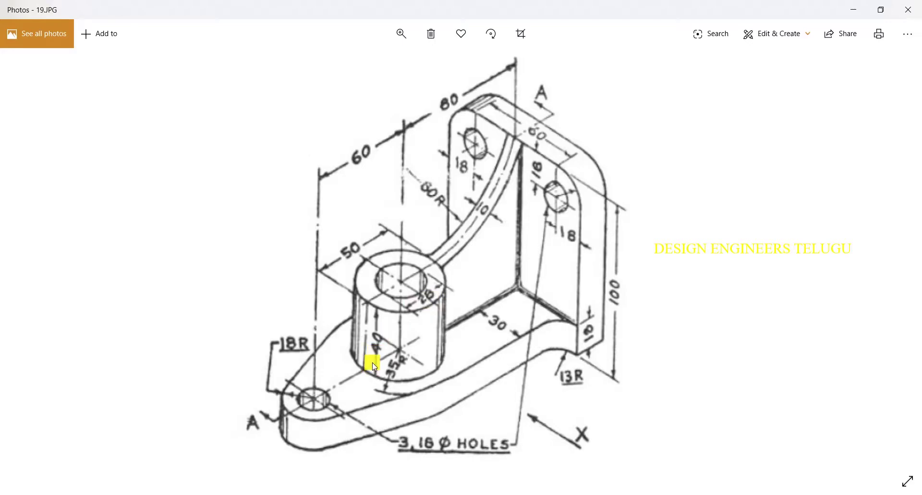
pyautogui.hotkey('alt', 'Tab')
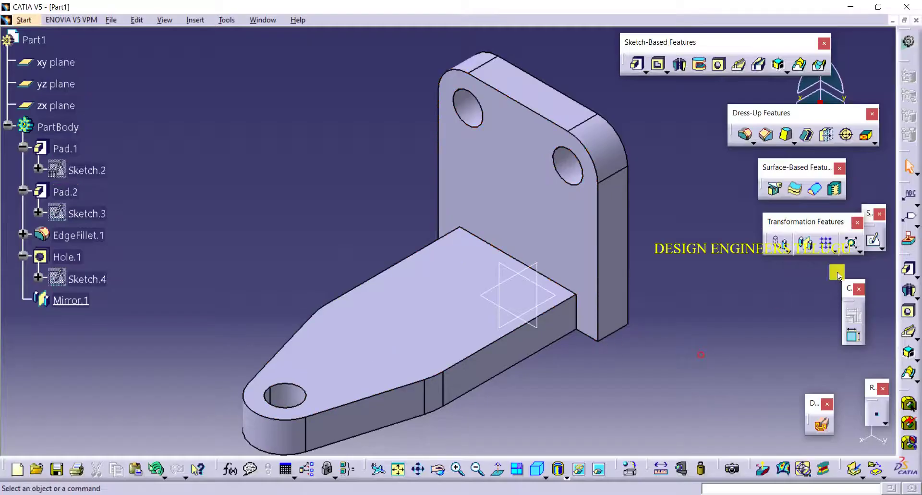
pyautogui.hotkey('alt', 'Tab')
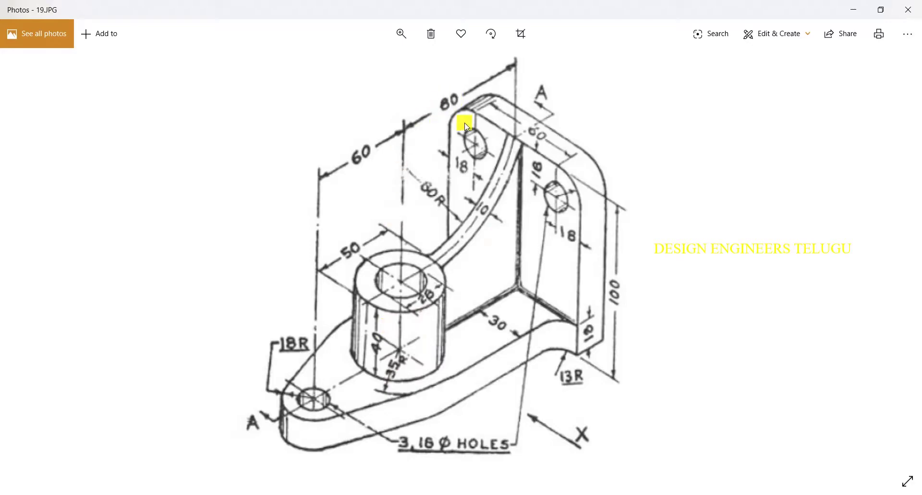
pyautogui.hotkey('alt', 'Tab')
pyautogui.click(873, 239)
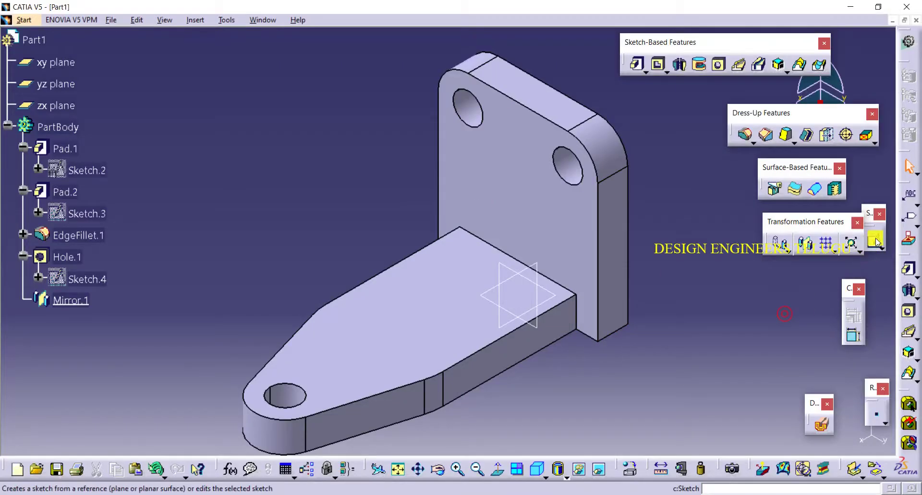
pyautogui.click(399, 336)
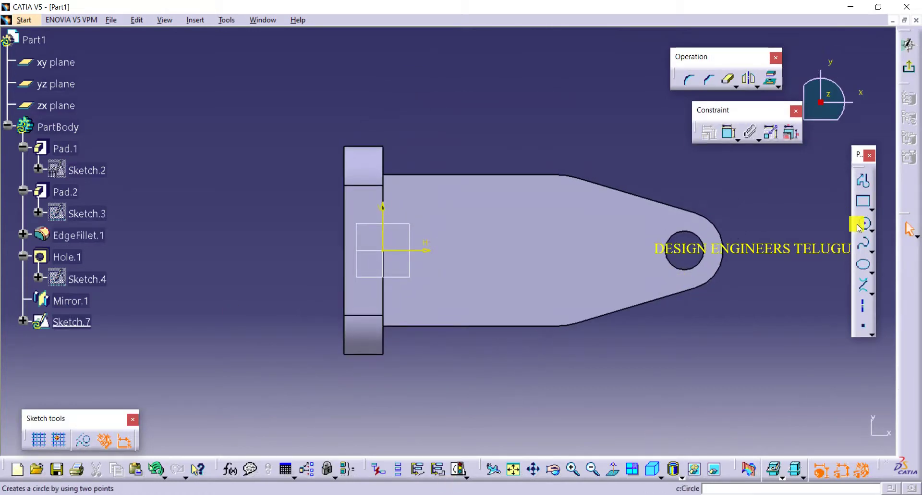
# Project the short tangent arc on the base plate's upper outline edge onto the sketch
pyautogui.click(769, 78)
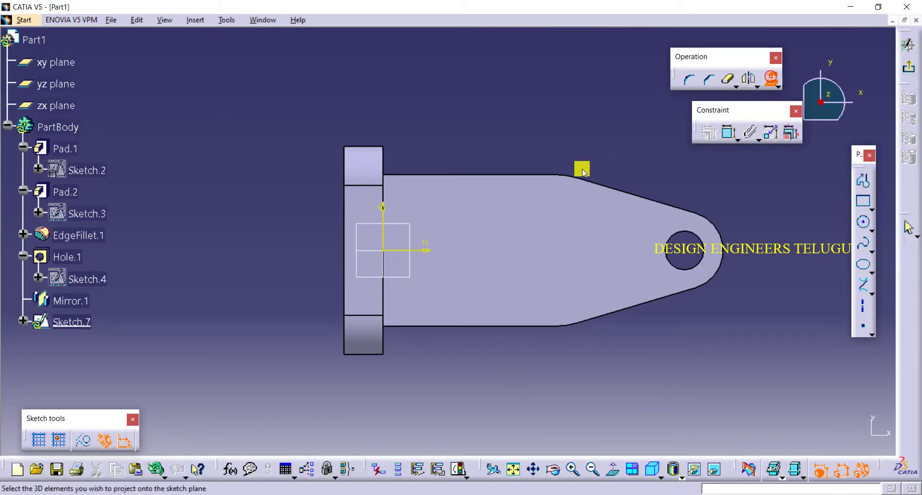
pyautogui.click(572, 178)
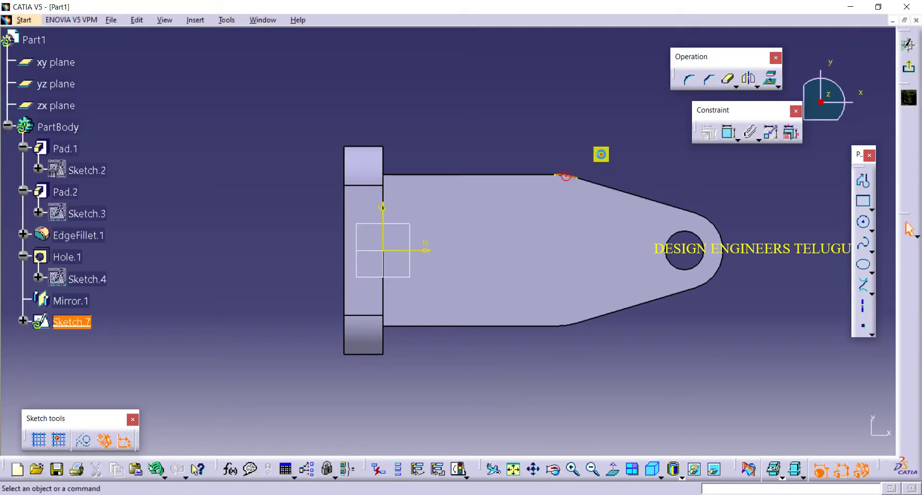
pyautogui.click(568, 175)
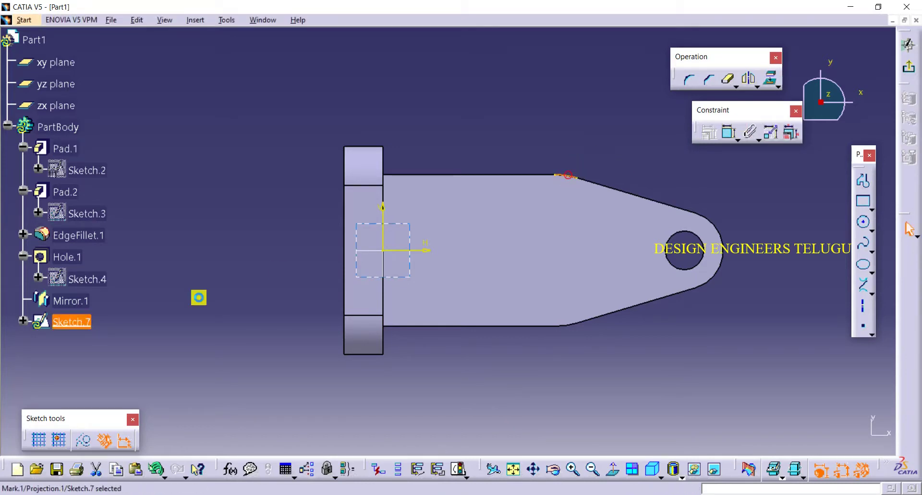
pyautogui.click(163, 384)
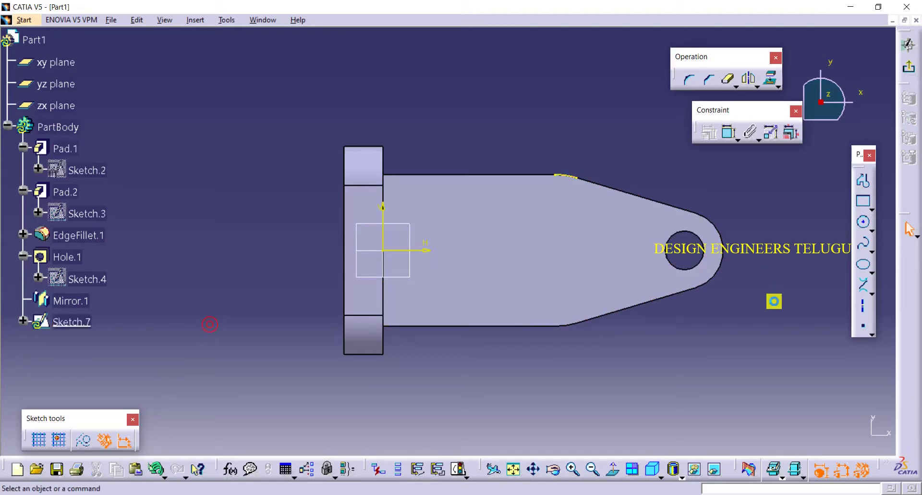
# Draw a circle centred on the projected arc's centre and dimension its diameter as 50 mm
pyautogui.click(863, 222)
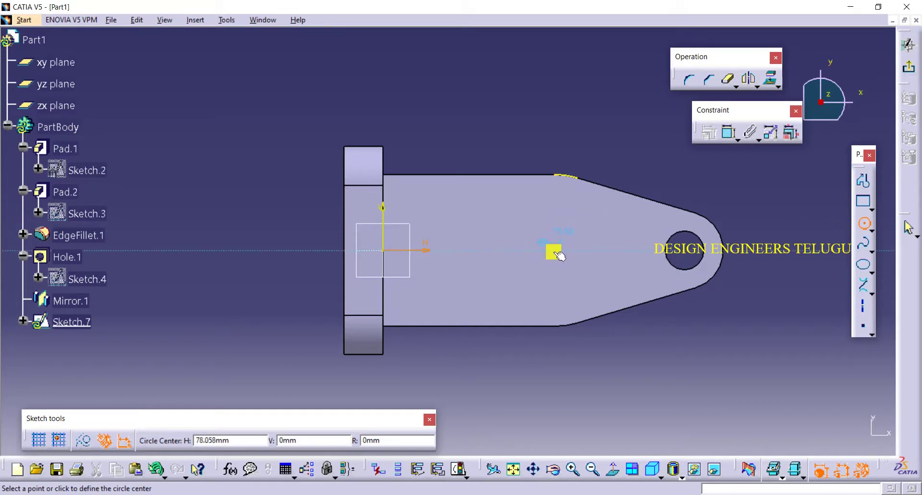
pyautogui.moveTo(563, 256)
pyautogui.mouseDown(button='middle')
pyautogui.moveTo(574, 206)
pyautogui.moveTo(534, 215)
pyautogui.mouseUp(button='middle')
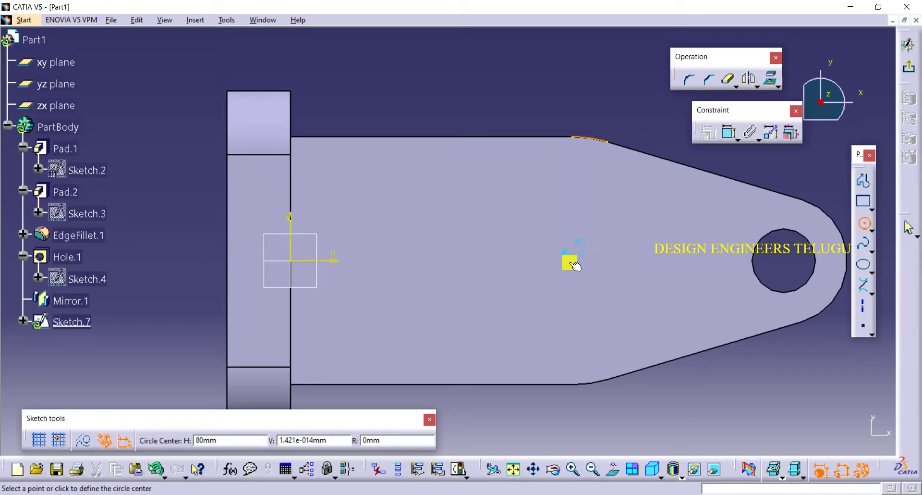
pyautogui.click(577, 256)
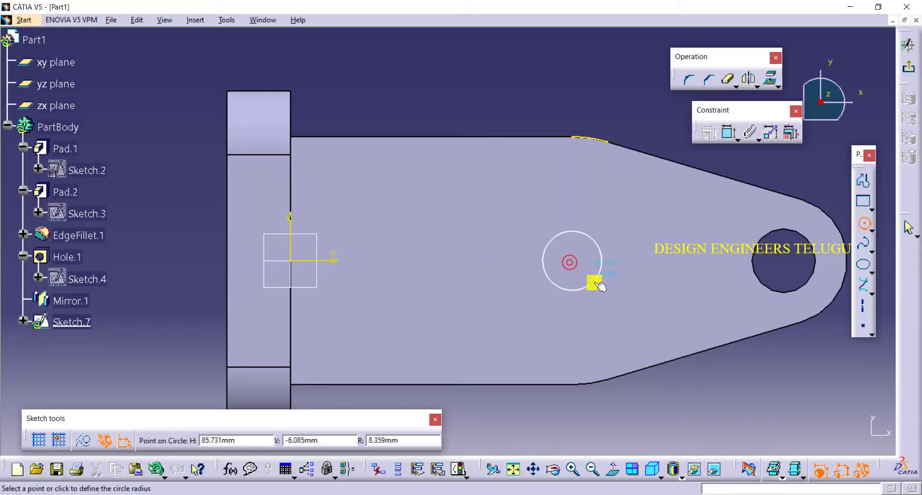
pyautogui.click(605, 291)
pyautogui.click(734, 139)
pyautogui.click(765, 159)
pyautogui.doubleClick(765, 158)
pyautogui.write('50')
pyautogui.press('Return')
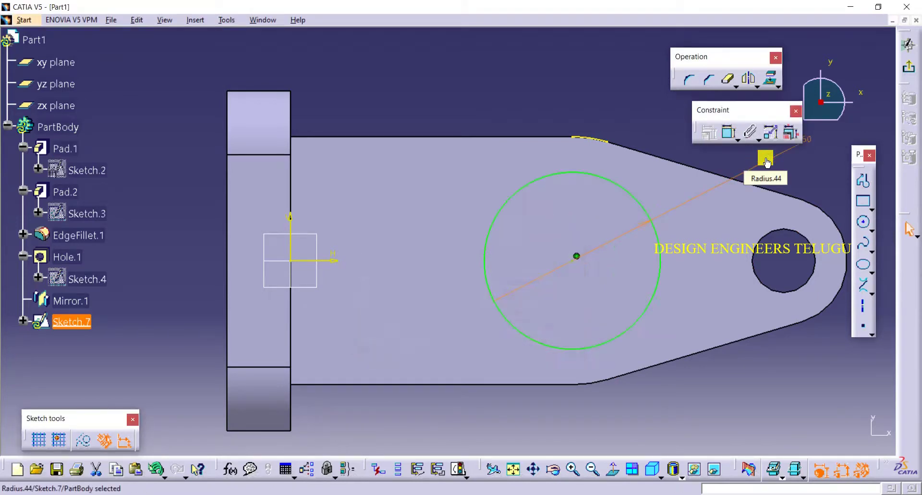
# Convert the projected arc into a construction element
pyautogui.click(593, 139)
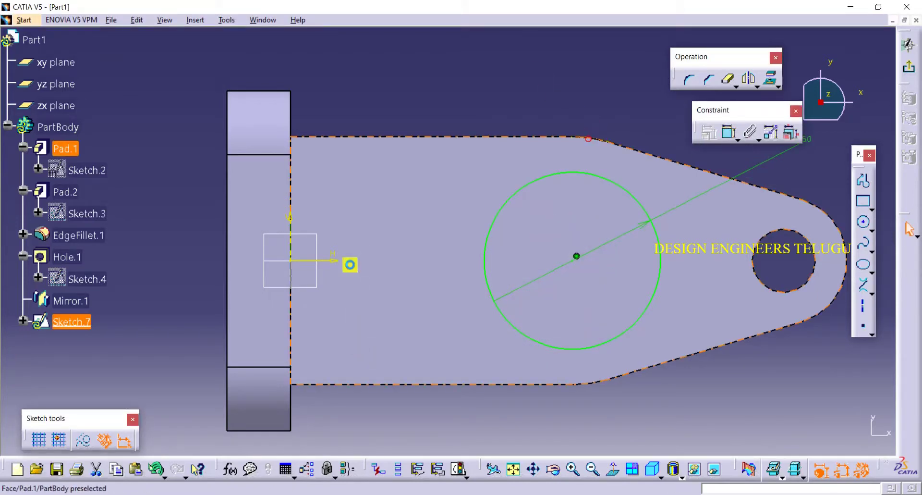
pyautogui.click(84, 447)
pyautogui.click(542, 80)
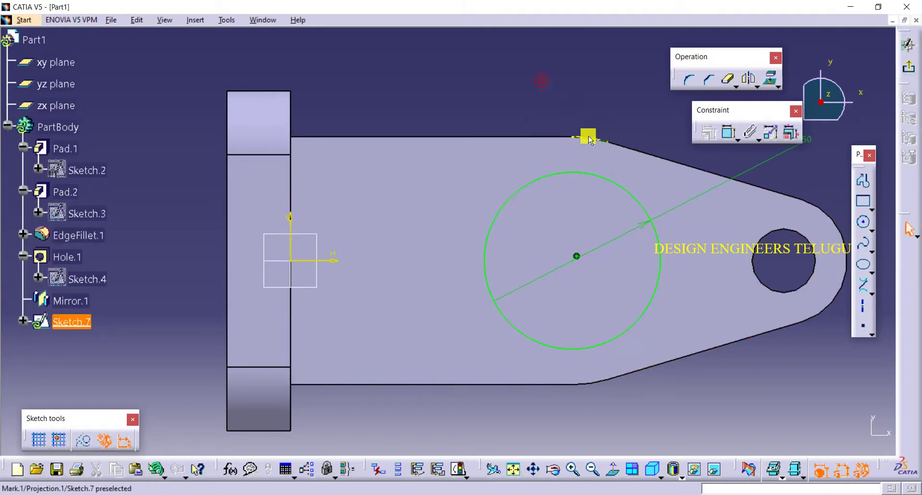
pyautogui.click(595, 139)
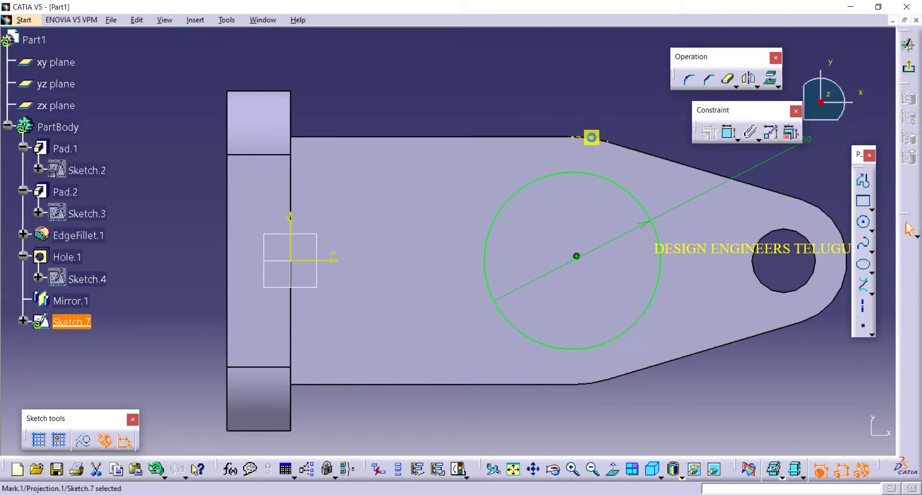
pyautogui.click(81, 440)
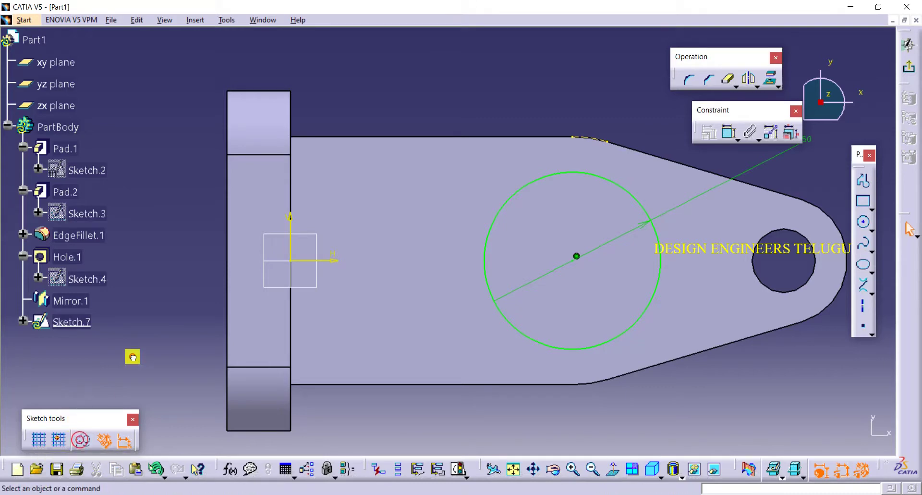
# Draw a smaller circle concentric with the 50 mm circle and dimension its diameter as 28 mm
pyautogui.click(869, 227)
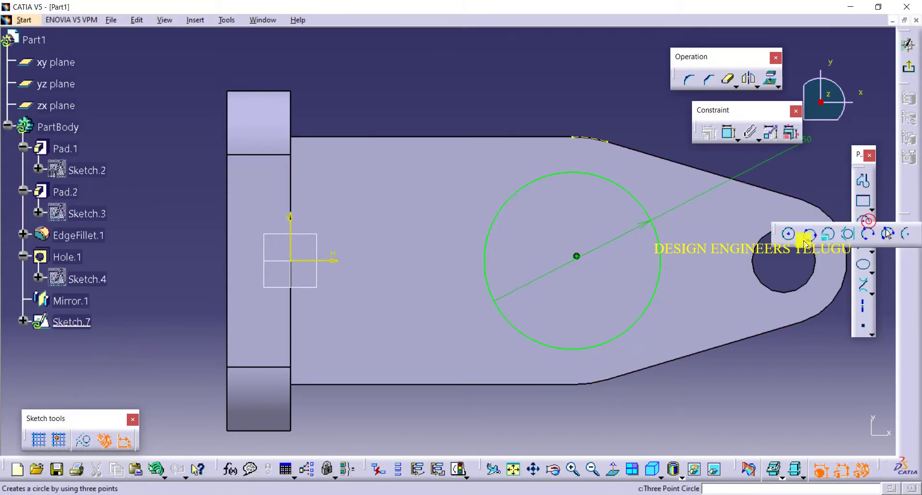
pyautogui.click(788, 233)
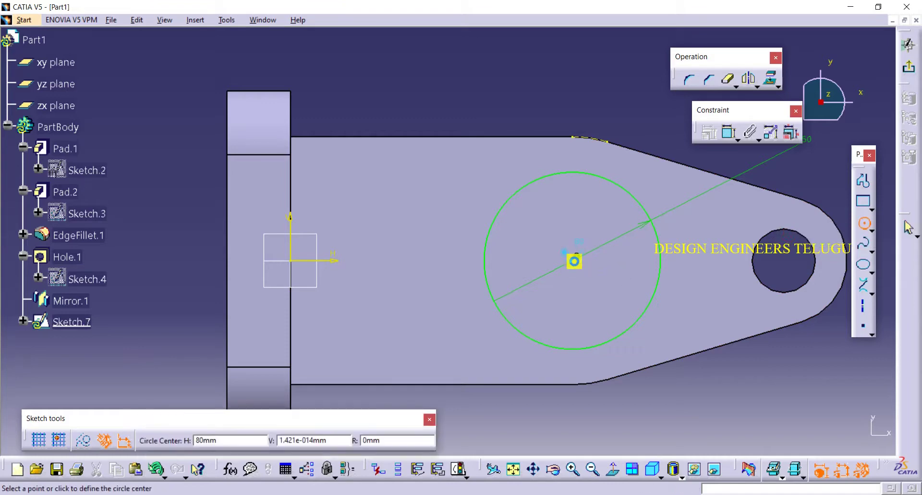
pyautogui.click(576, 257)
pyautogui.click(624, 269)
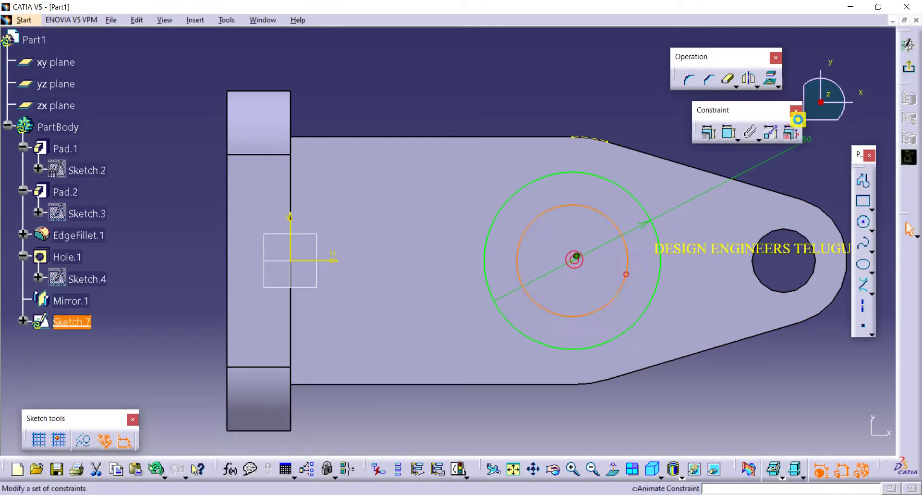
pyautogui.click(730, 132)
pyautogui.click(636, 95)
pyautogui.doubleClick(638, 90)
pyautogui.write('28mm')
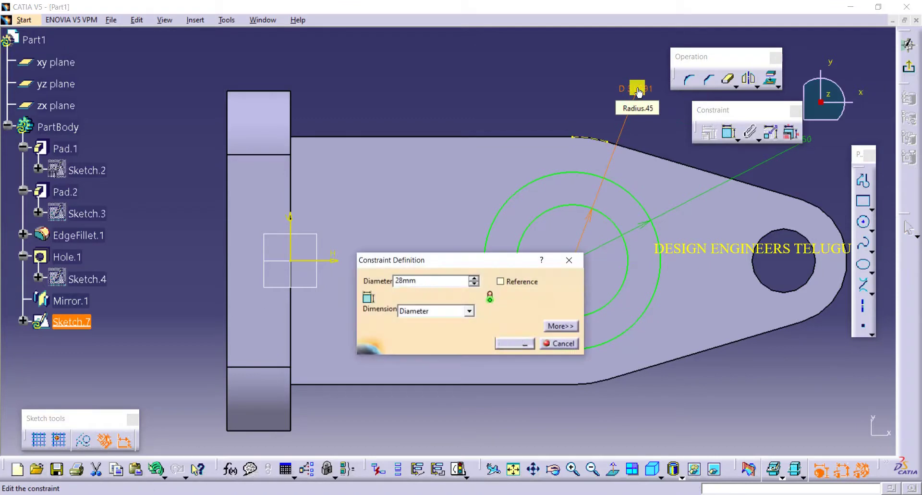
pyautogui.press('Return')
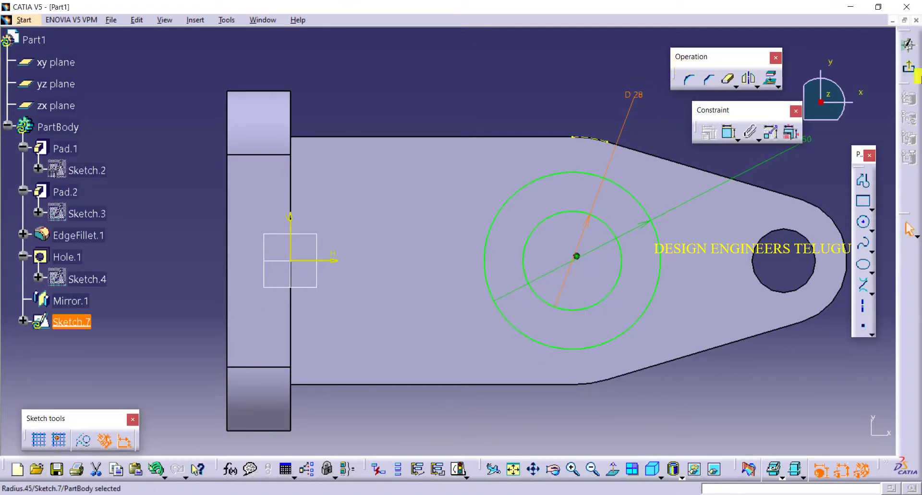
# Finish the sketch and pad the ring profile 40 mm upward from the base plate
pyautogui.click(908, 66)
pyautogui.click(637, 64)
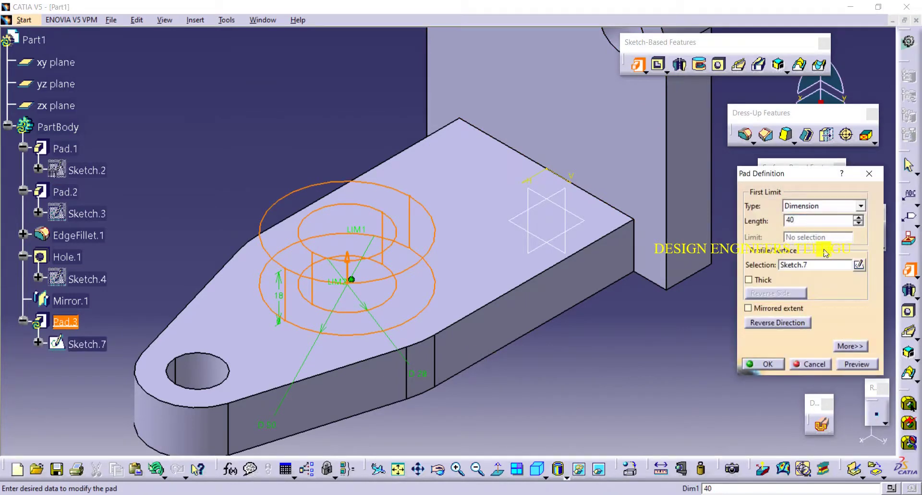
pyautogui.write('40')
pyautogui.press('Return')
pyautogui.moveTo(727, 315); pyautogui.dragTo(710, 383, button='middle')
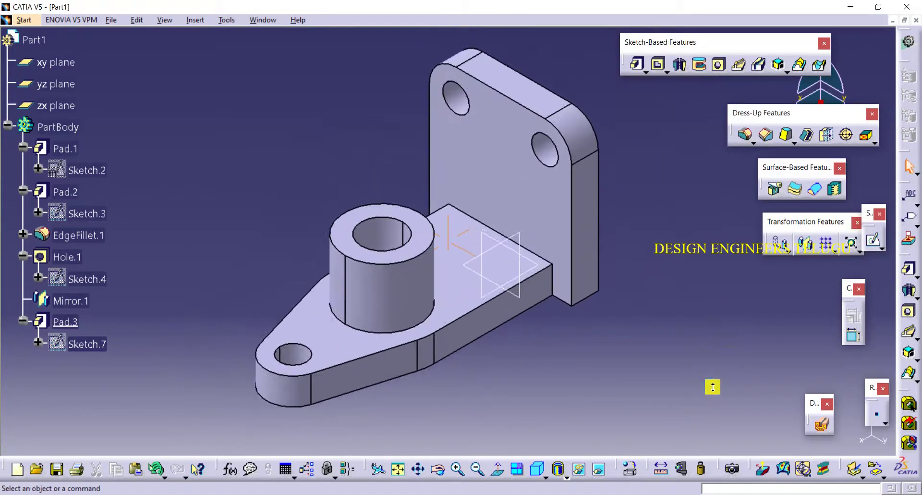
# Check the rib in reference drawing 19.JPG and start a sketch on the bracket's vertical mid-plane
pyautogui.hotkey('alt', 'Tab')
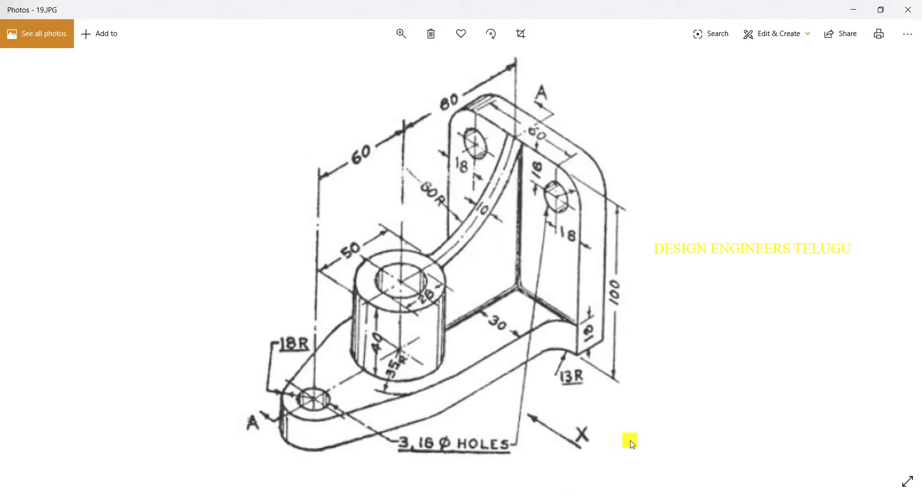
pyautogui.hotkey('alt', 'Tab')
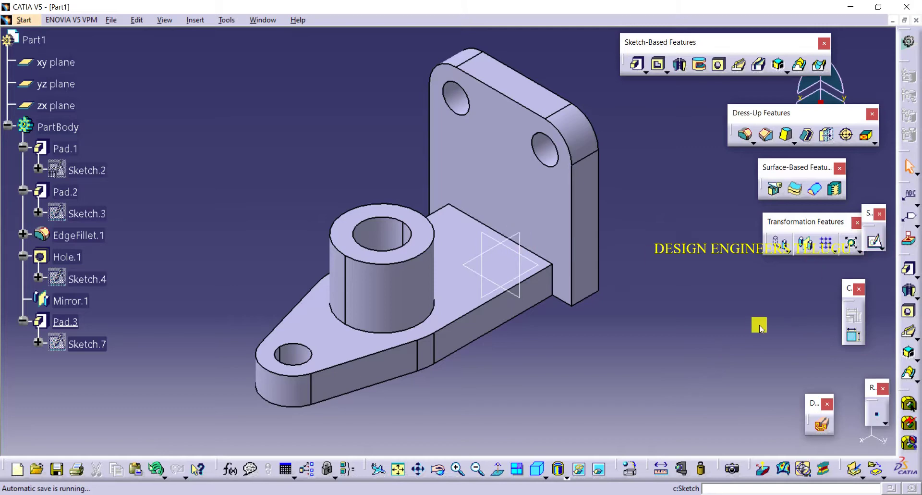
pyautogui.press('Return')
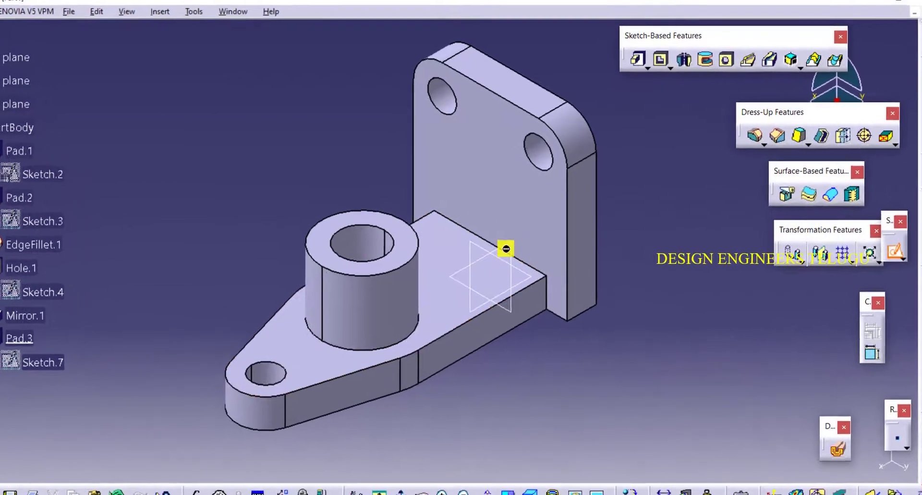
pyautogui.click(506, 247)
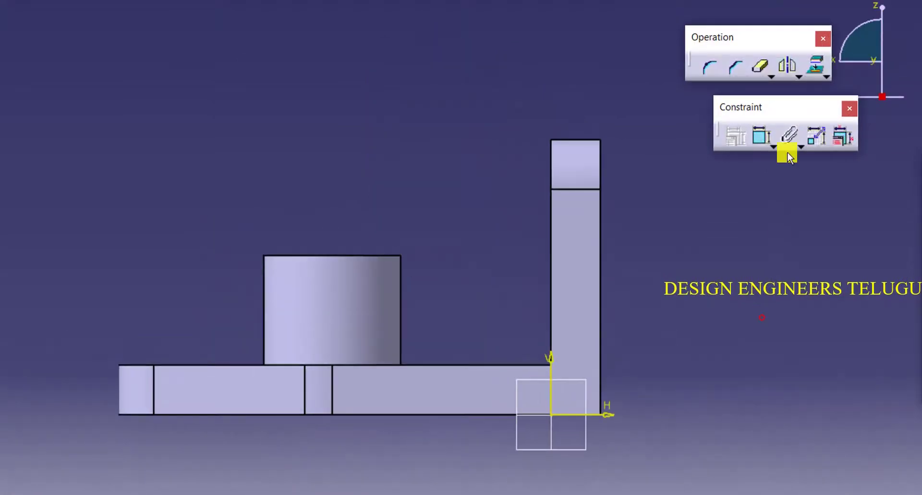
# Project the back plate's front edges, the base plate's top edge and the cylindrical boss's silhouette edges into the sketch
pyautogui.click(813, 65)
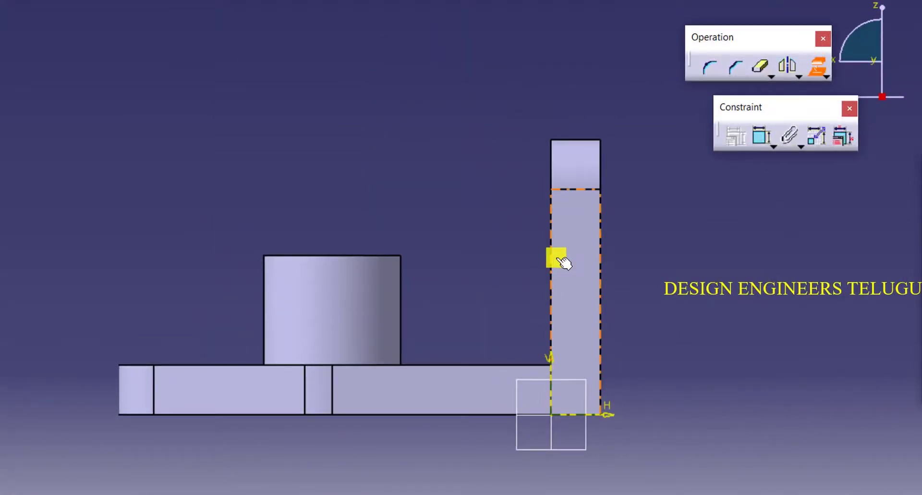
pyautogui.click(552, 203)
pyautogui.click(553, 168)
pyautogui.click(519, 366)
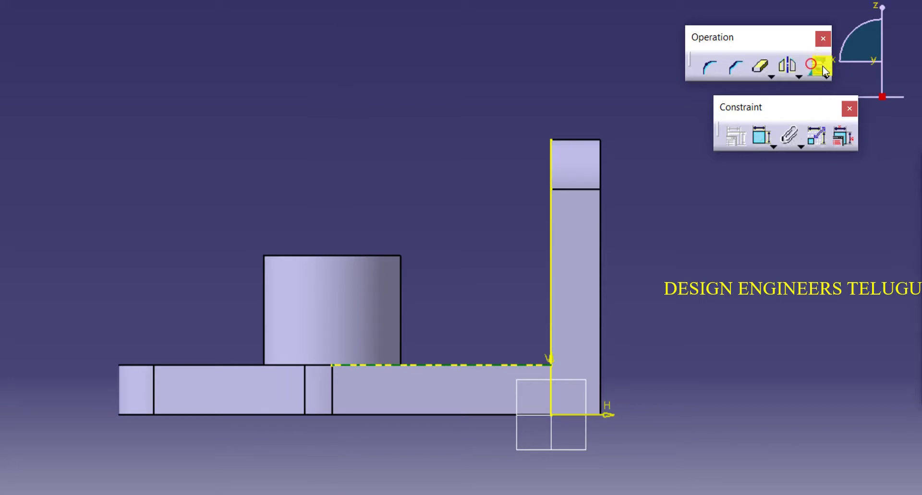
pyautogui.click(824, 72)
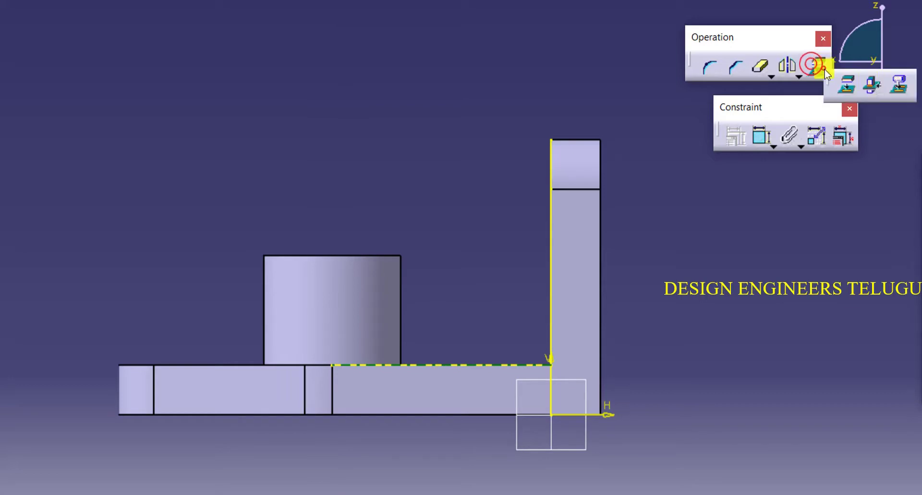
pyautogui.click(901, 87)
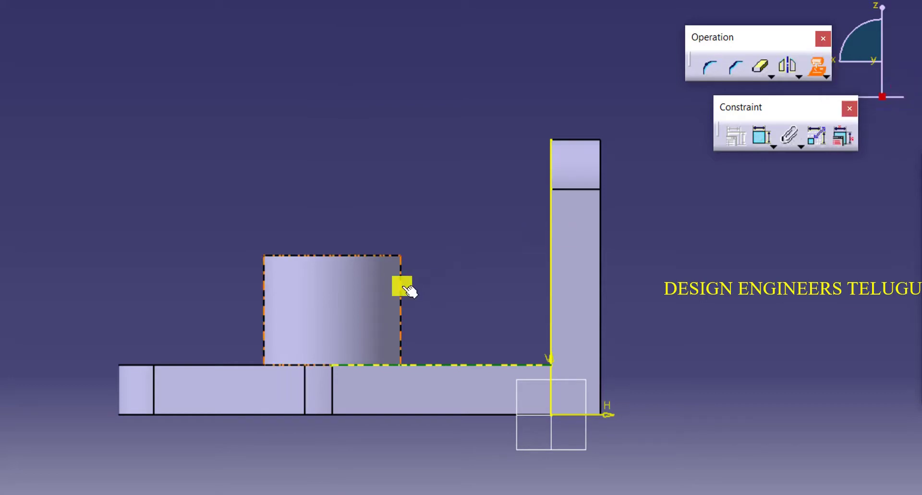
pyautogui.click(463, 265)
pyautogui.click(510, 328)
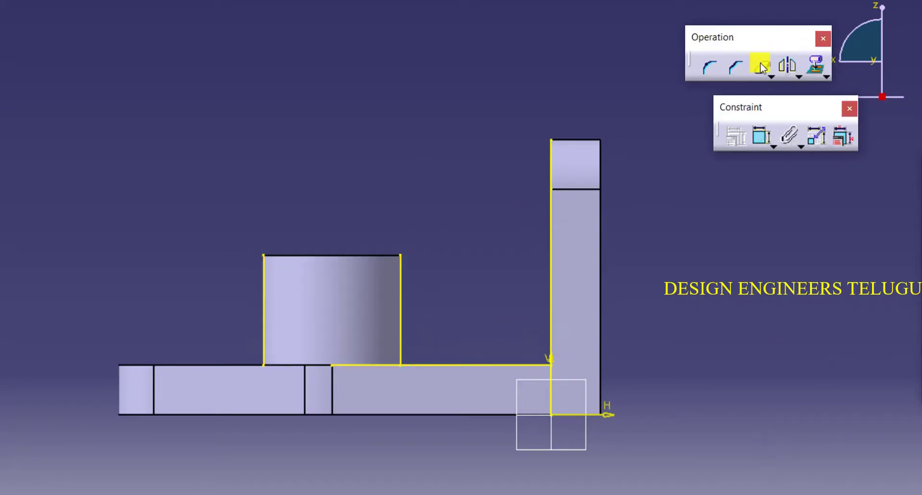
# Quick-trim the projected segments below the base's top face and under the boss, plus the boss's far silhouette line
pyautogui.click(551, 383)
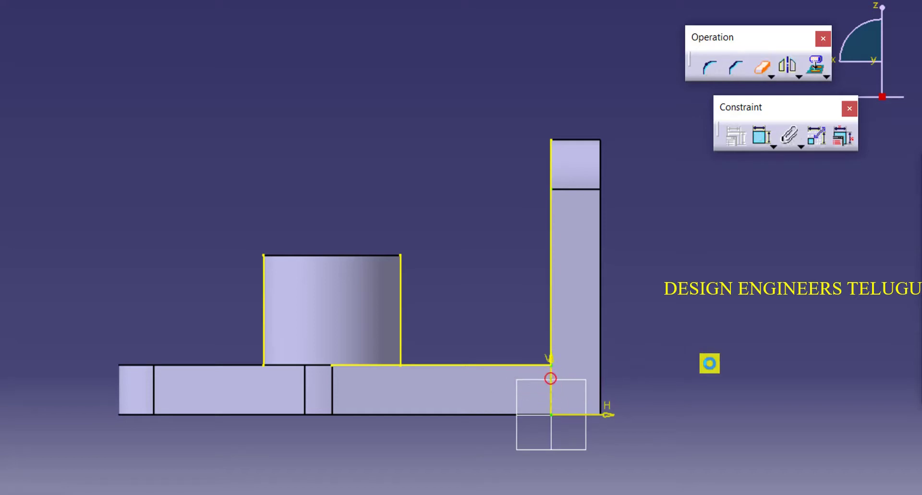
pyautogui.click(370, 365)
pyautogui.click(498, 280)
pyautogui.moveTo(655, 455)
pyautogui.mouseDown(button='middle')
pyautogui.moveTo(669, 381)
pyautogui.moveTo(670, 400)
pyautogui.mouseUp(button='middle')
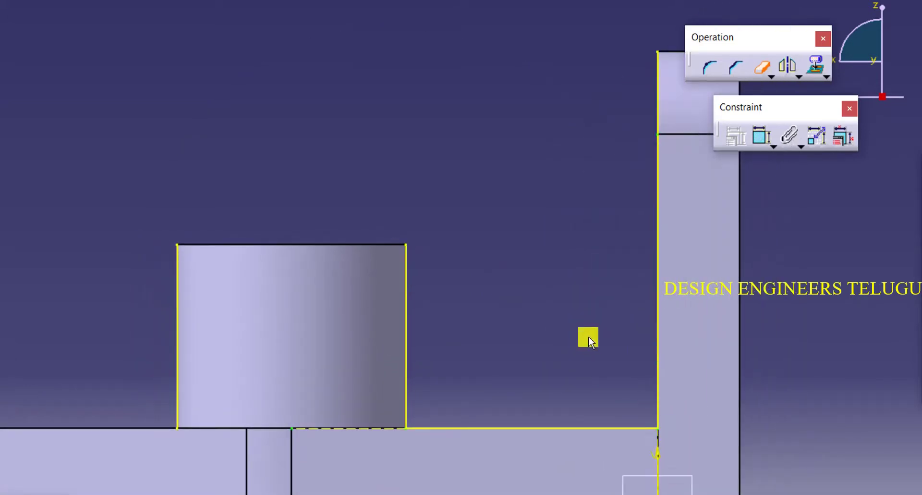
pyautogui.click(756, 71)
pyautogui.click(181, 273)
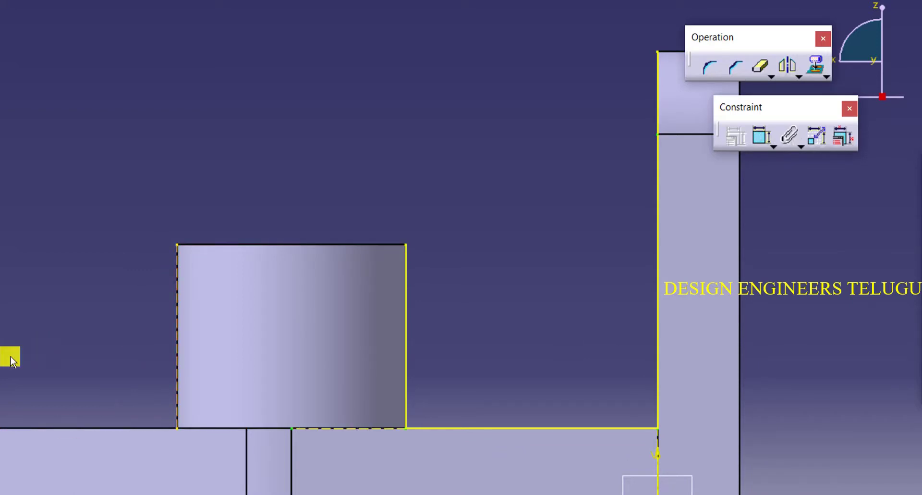
# Draw a concave three-point arc from the boss's top corner to the top of the back plate's front edge
pyautogui.moveTo(422, 323); pyautogui.dragTo(418, 351, button='middle')
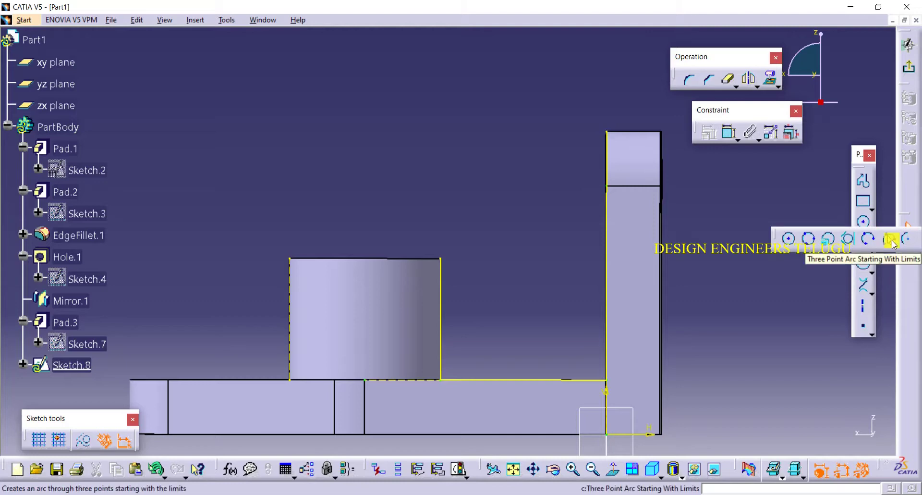
pyautogui.click(891, 240)
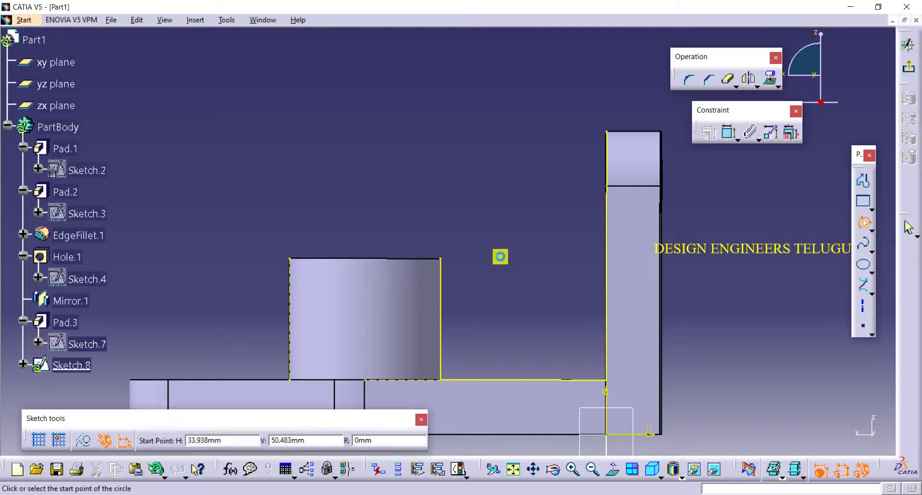
pyautogui.click(443, 259)
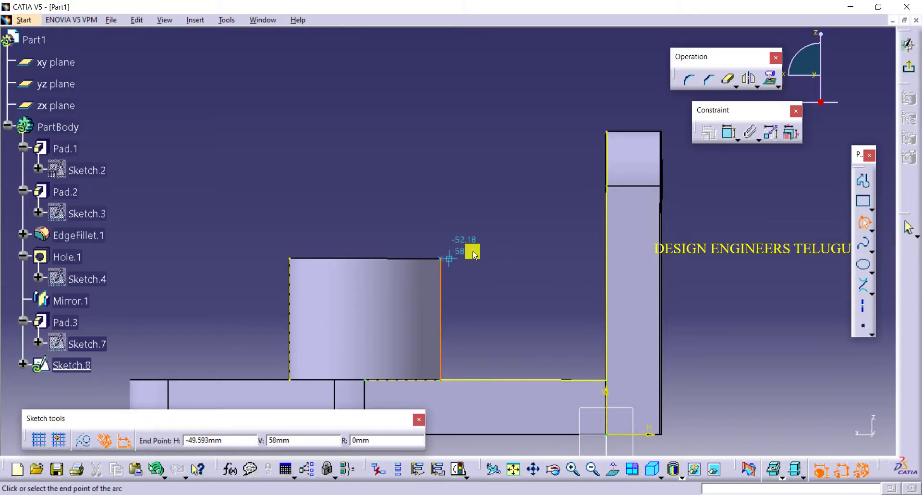
pyautogui.click(606, 131)
pyautogui.click(565, 203)
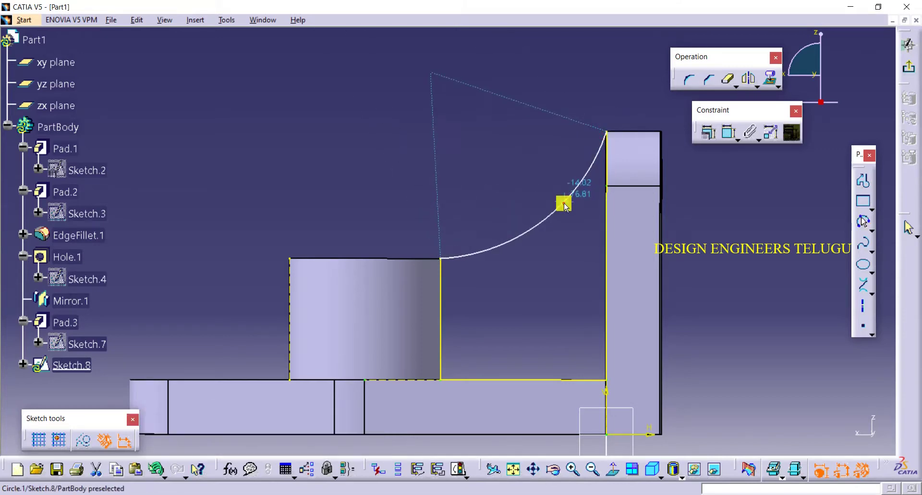
# Dimension the rib arc's radius, check it against reference drawing 19.JPG and set it to 60 mm
pyautogui.click(728, 132)
pyautogui.click(570, 195)
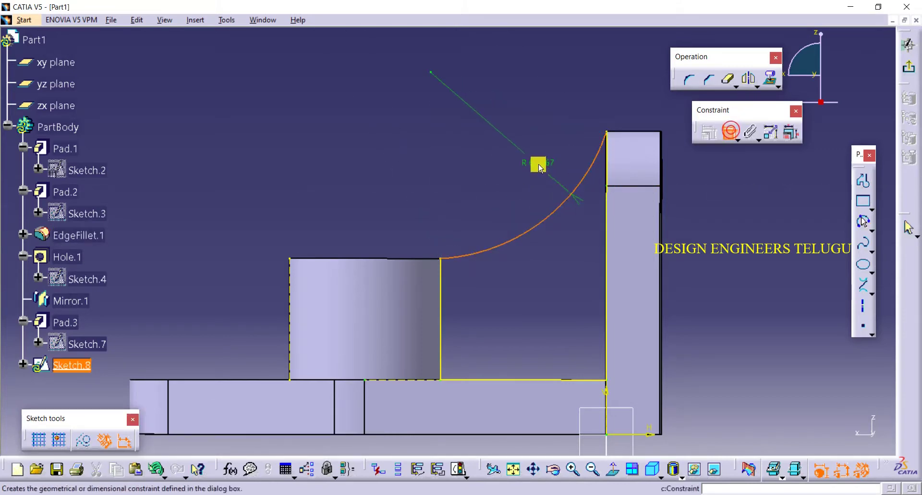
pyautogui.click(542, 163)
pyautogui.doubleClick(567, 200)
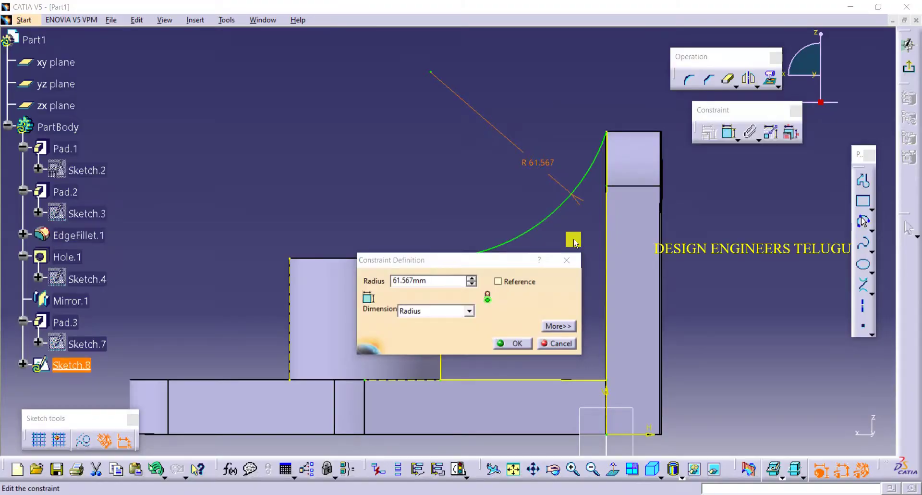
pyautogui.hotkey('alt', 'Tab')
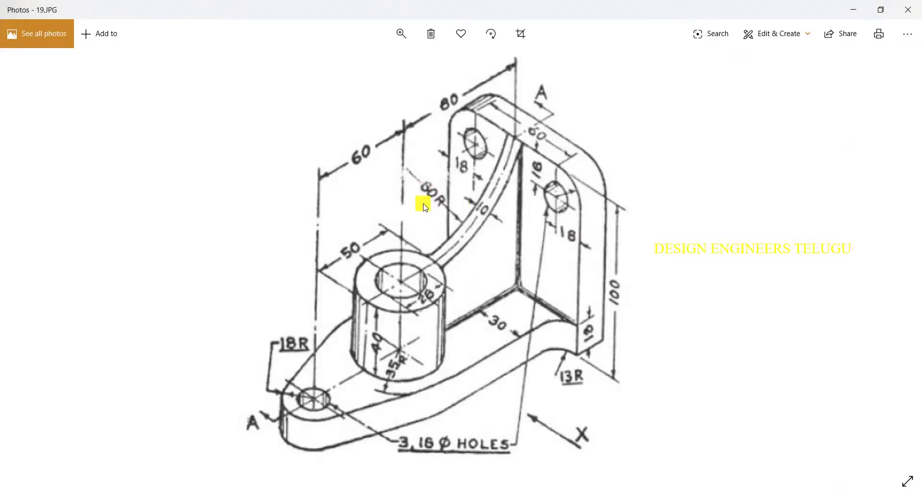
pyautogui.hotkey('alt', 'Tab')
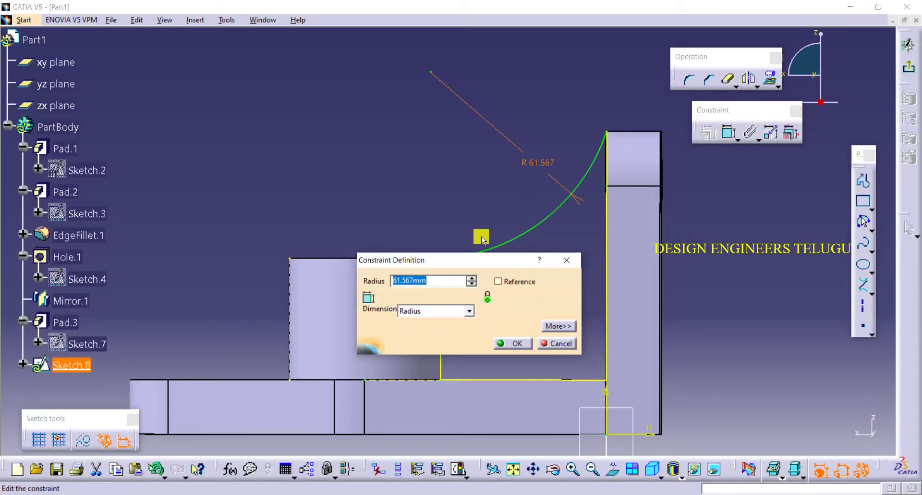
pyautogui.press('Return')
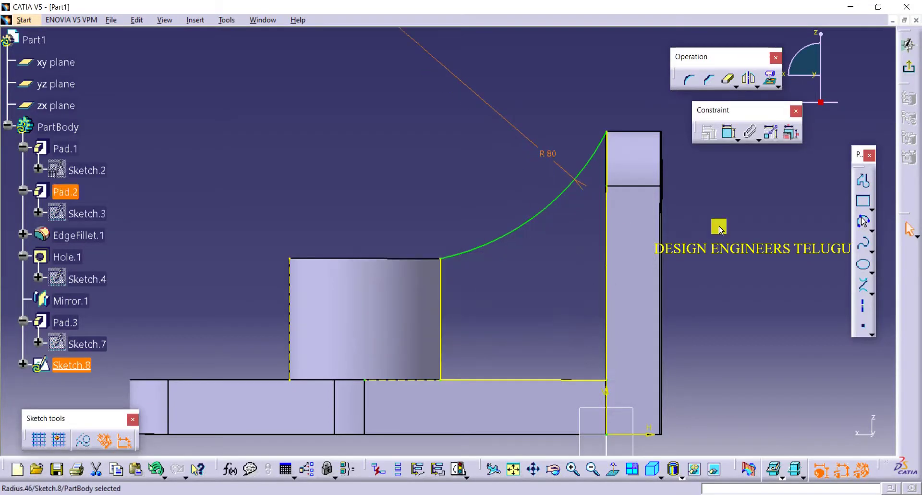
pyautogui.doubleClick(540, 151)
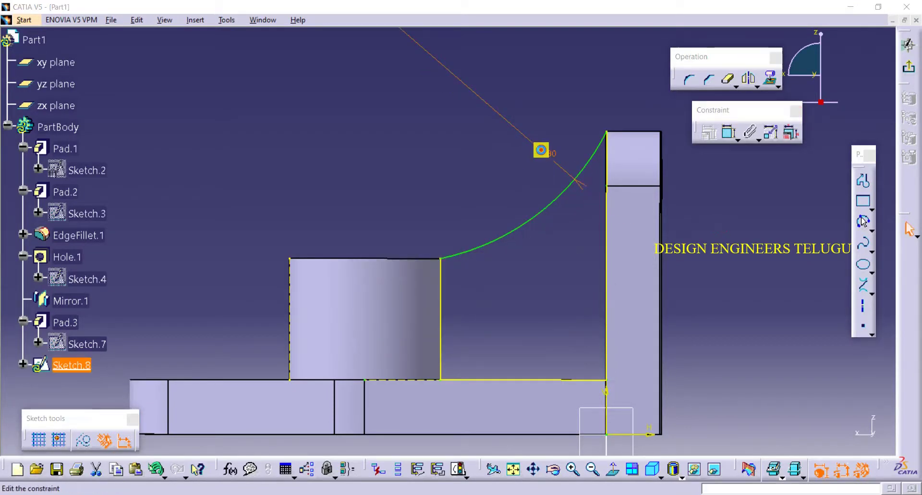
pyautogui.press('Return')
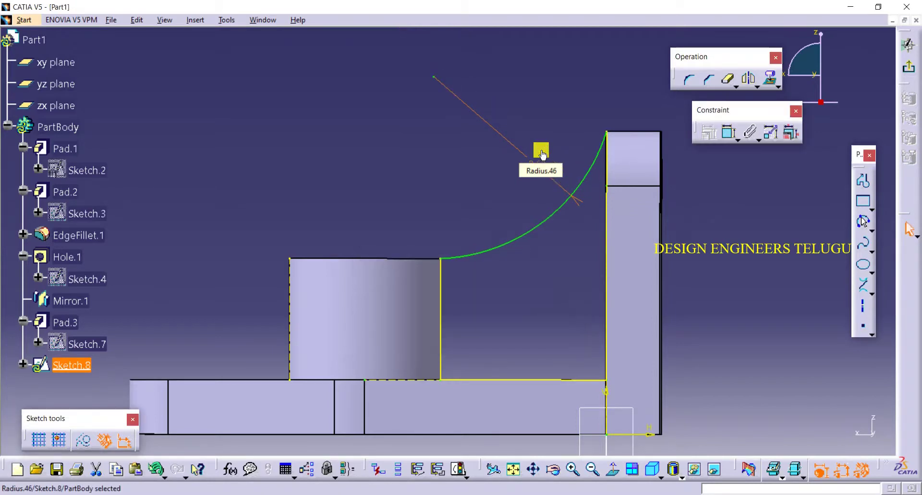
pyautogui.click(564, 120)
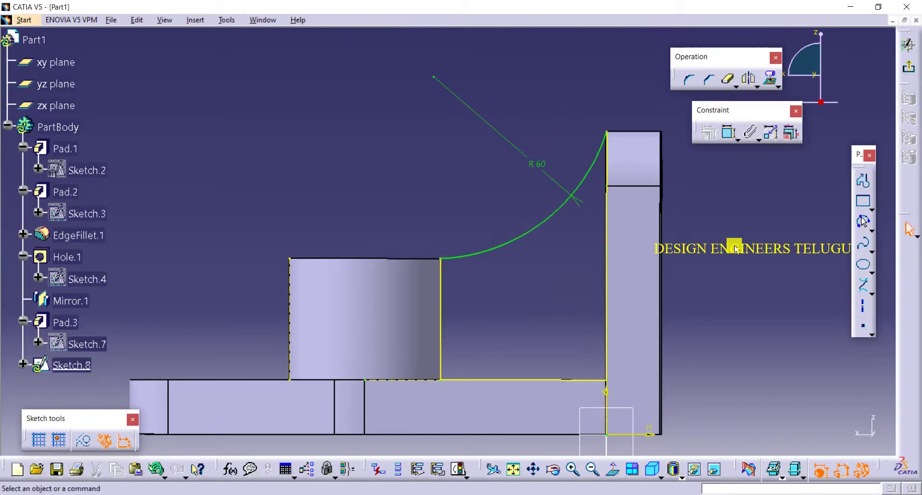
# Finish the sketch and pad the rib profile 5 mm with mirrored extent
pyautogui.click(909, 68)
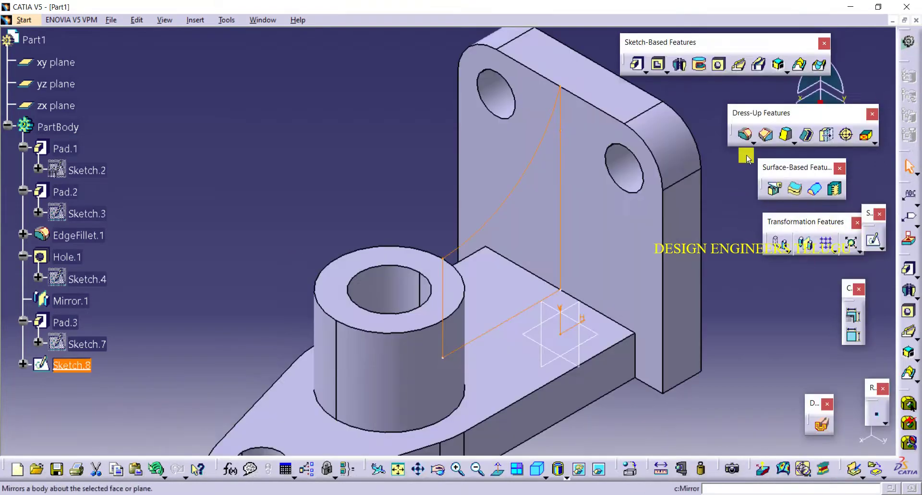
pyautogui.click(636, 64)
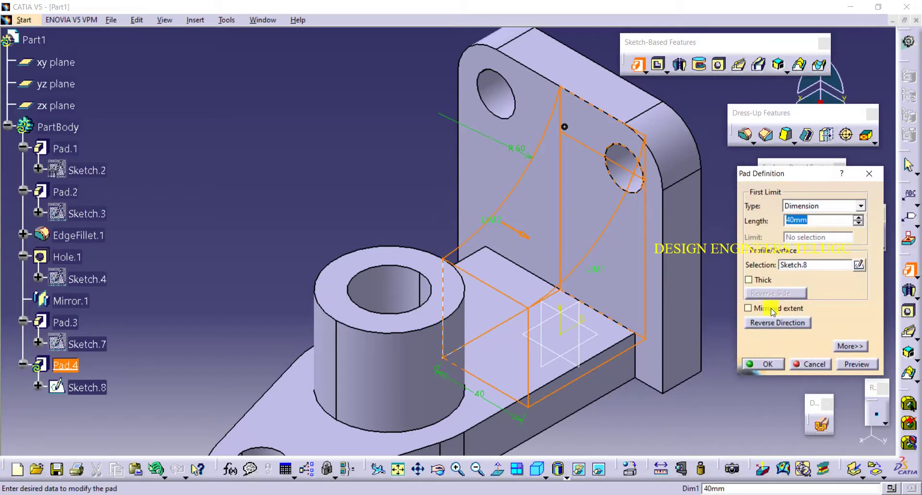
pyautogui.click(771, 308)
pyautogui.doubleClick(817, 221)
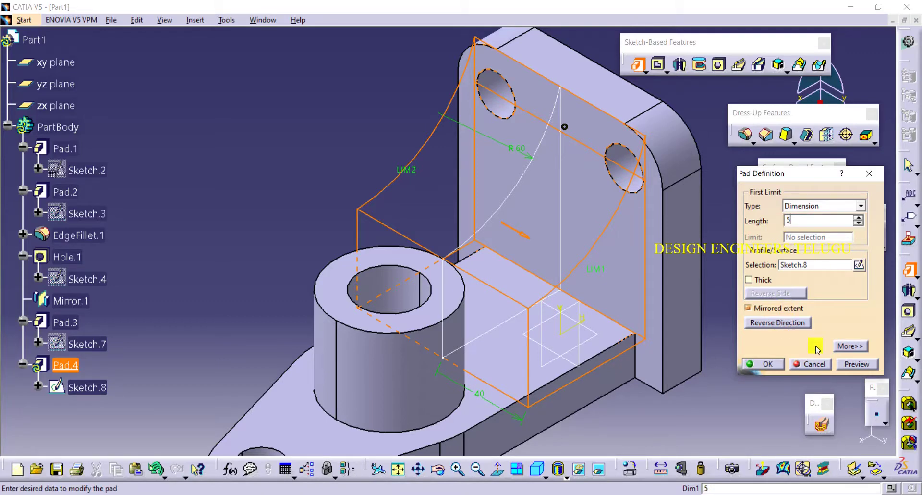
pyautogui.click(860, 363)
pyautogui.click(777, 365)
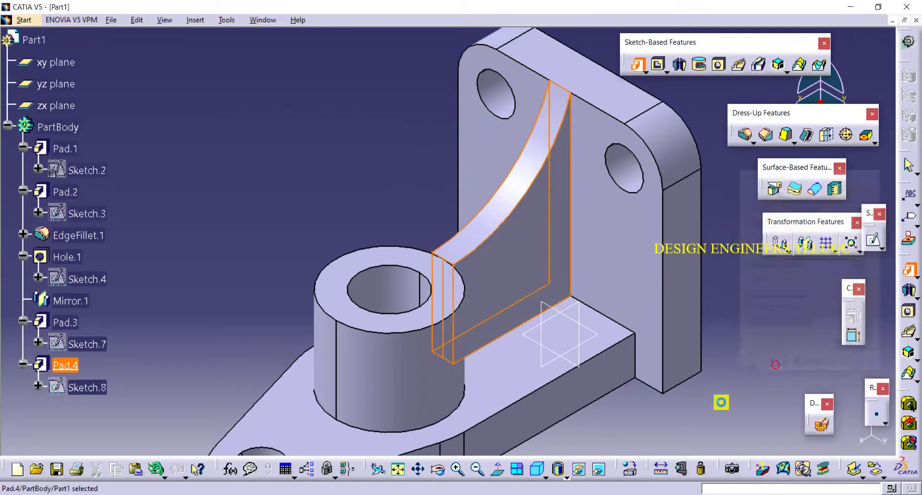
# Inspect the junction between the rib and the boss, and reopen the rib's sketch for editing
pyautogui.moveTo(488, 333); pyautogui.dragTo(383, 260, button='middle')
pyautogui.moveTo(454, 319); pyautogui.dragTo(432, 342, button='middle')
pyautogui.click(498, 313)
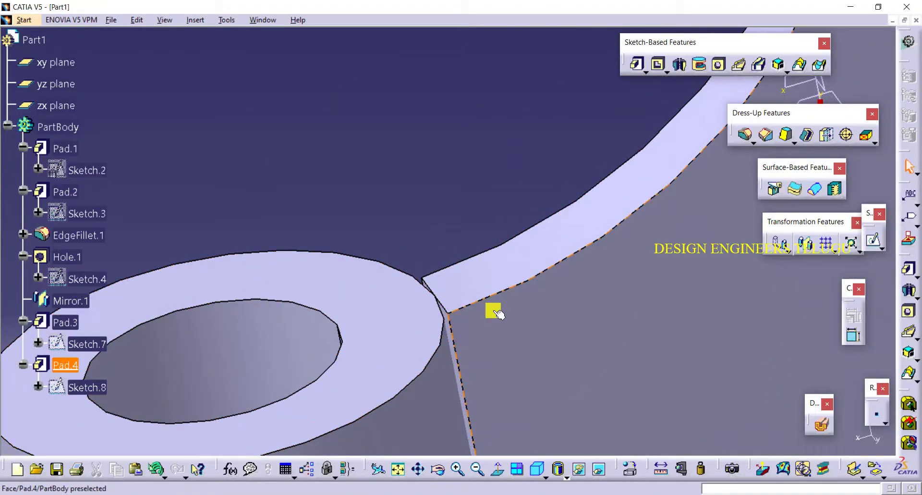
pyautogui.moveTo(493, 312); pyautogui.dragTo(410, 356, button='middle')
pyautogui.click(33, 394)
pyautogui.doubleClick(83, 387)
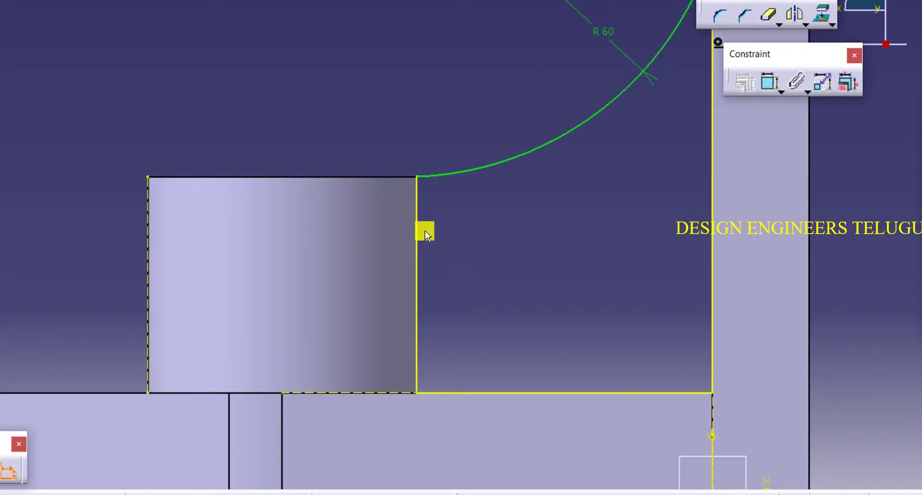
# Isolate the projected vertical line on the boss side of the rib profile
pyautogui.rightClick(417, 217)
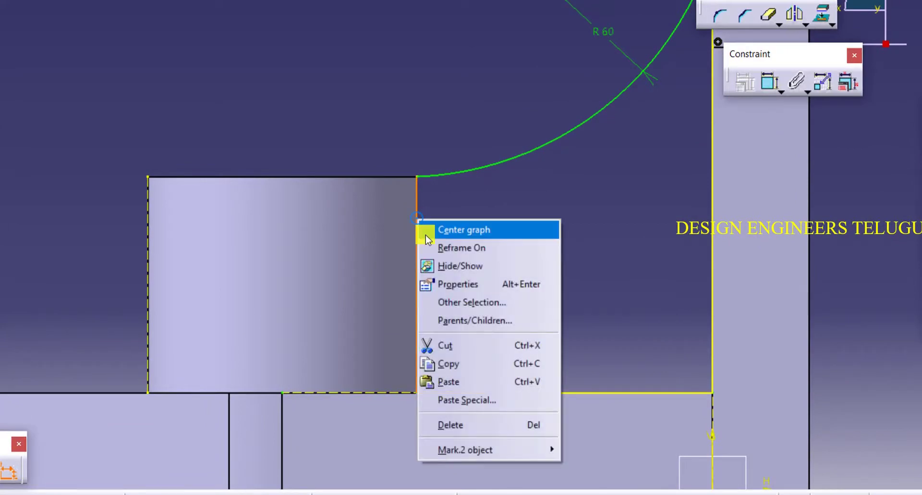
pyautogui.click(495, 445)
pyautogui.click(613, 376)
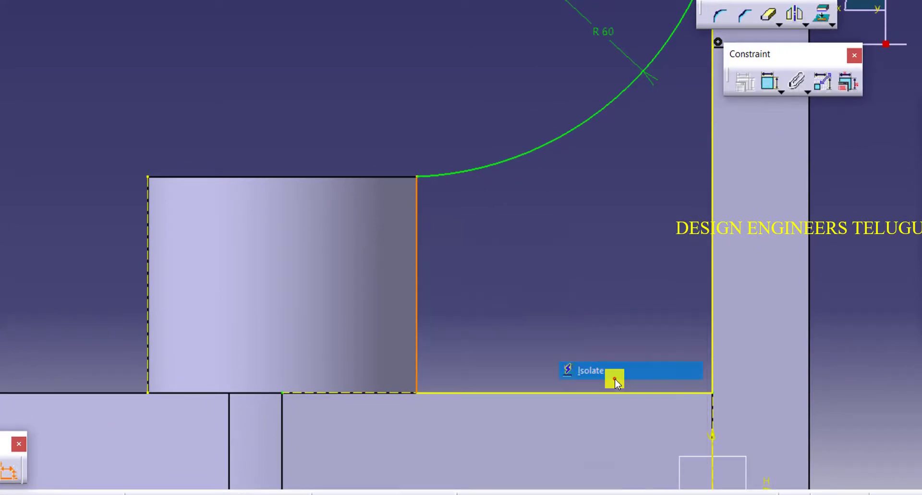
pyautogui.click(566, 277)
# Dimension the distance between the isolated boss-side line and the back plate's front edge as 57 mm
pyautogui.moveTo(566, 278)
pyautogui.mouseDown(button='middle')
pyautogui.moveTo(550, 298)
pyautogui.moveTo(515, 274)
pyautogui.mouseUp(button='middle')
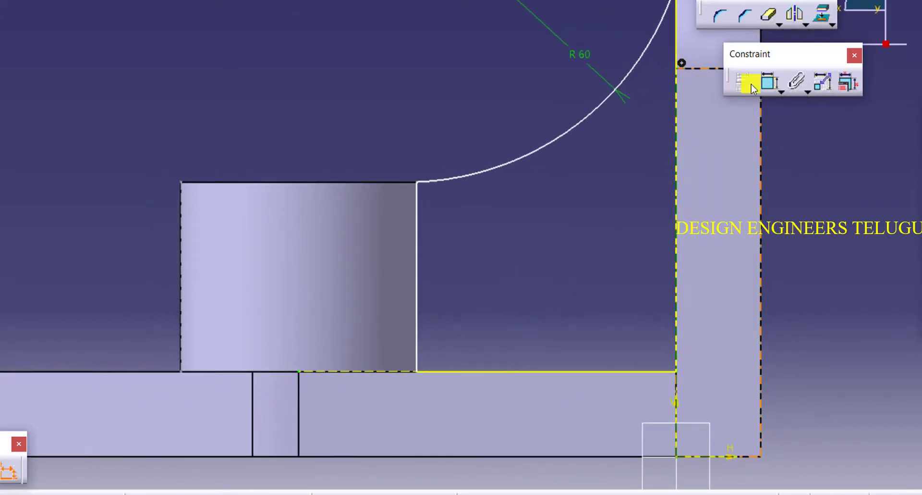
pyautogui.click(771, 83)
pyautogui.click(417, 223)
pyautogui.click(678, 220)
pyautogui.click(545, 266)
pyautogui.doubleClick(546, 264)
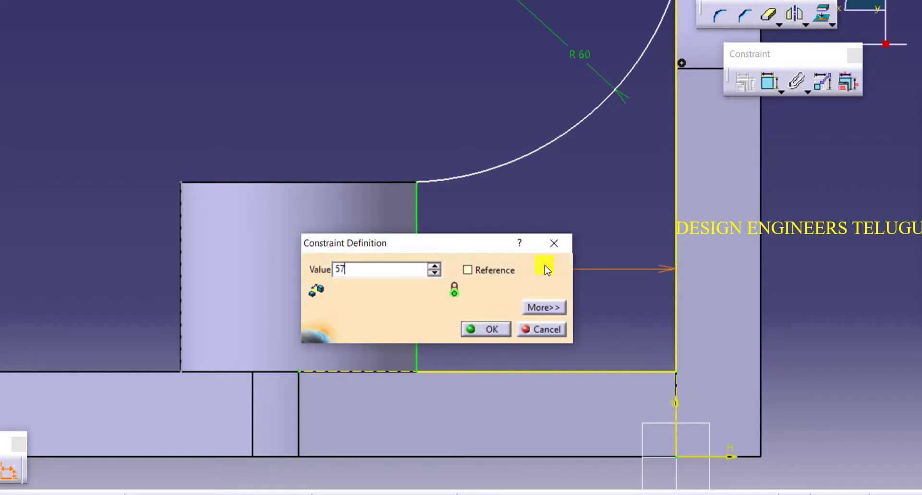
pyautogui.write('57')
pyautogui.press('Return')
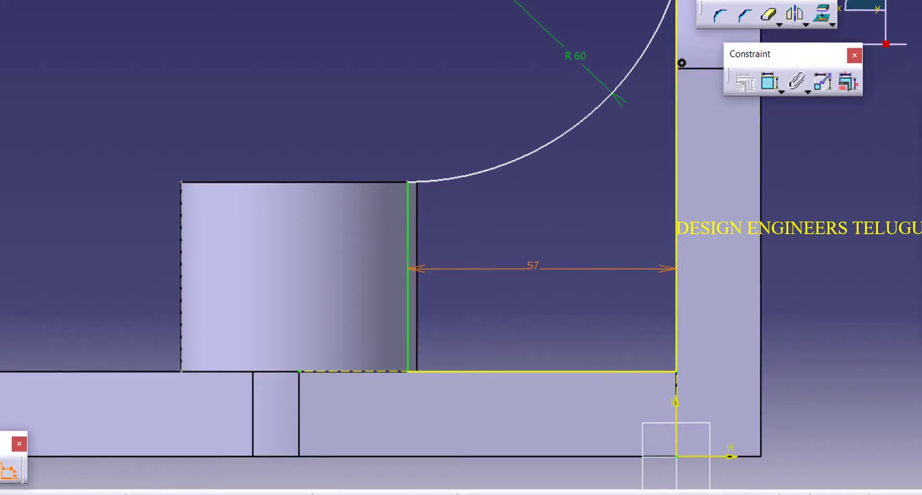
# Exit the rib sketch and inspect the rib's junction with the boss
pyautogui.click(8, 470)
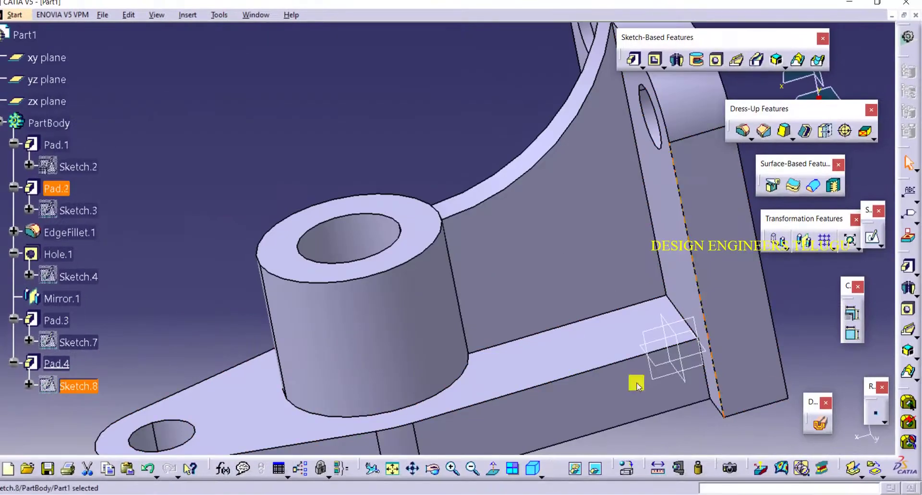
pyautogui.moveTo(434, 243)
pyautogui.mouseDown(button='middle')
pyautogui.moveTo(428, 188)
pyautogui.moveTo(325, 227)
pyautogui.moveTo(432, 220)
pyautogui.moveTo(411, 87)
pyautogui.mouseUp(button='middle')
pyautogui.click(412, 88)
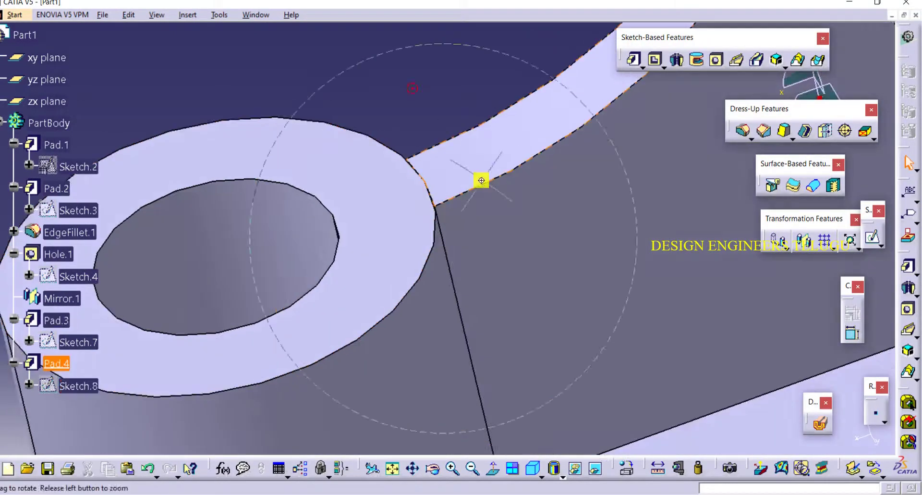
pyautogui.moveTo(481, 180); pyautogui.dragTo(495, 303, button='middle')
pyautogui.click(532, 468)
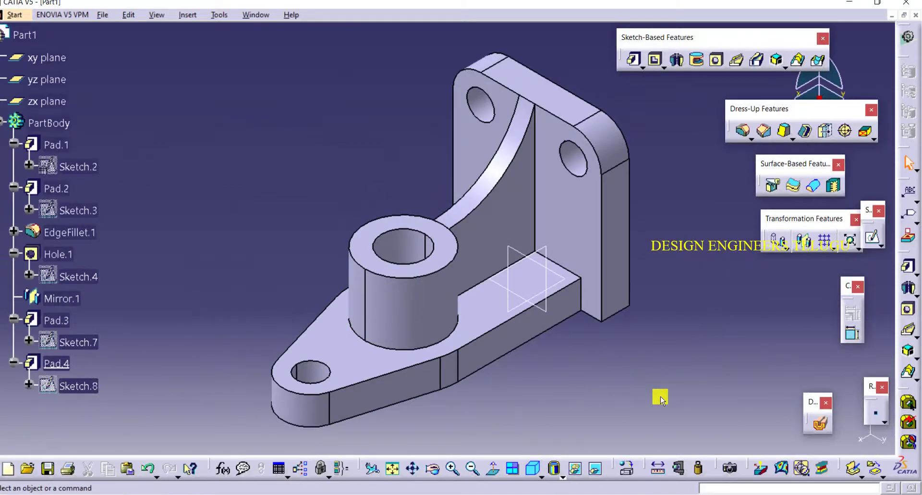
# Fillet both vertical inner corners between the base and the back plate with an 18 mm radius, without an explicit keep edge
pyautogui.click(655, 491)
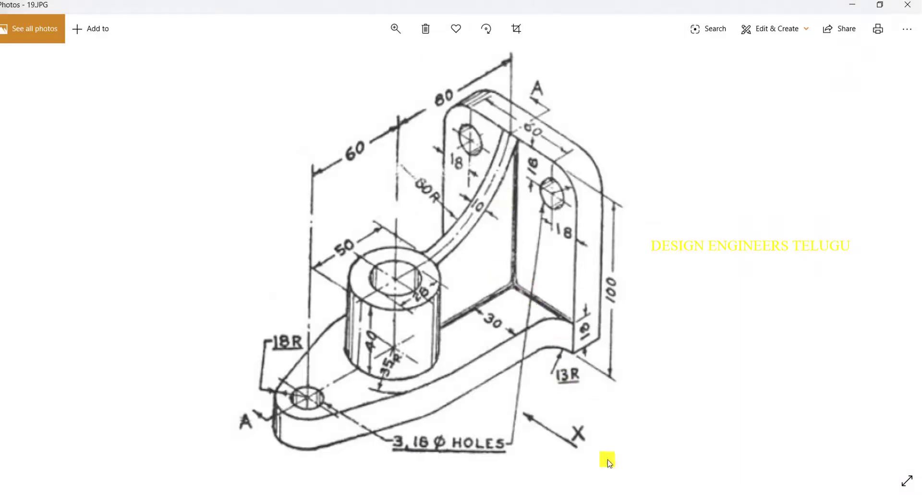
pyautogui.hotkey('alt', 'Tab')
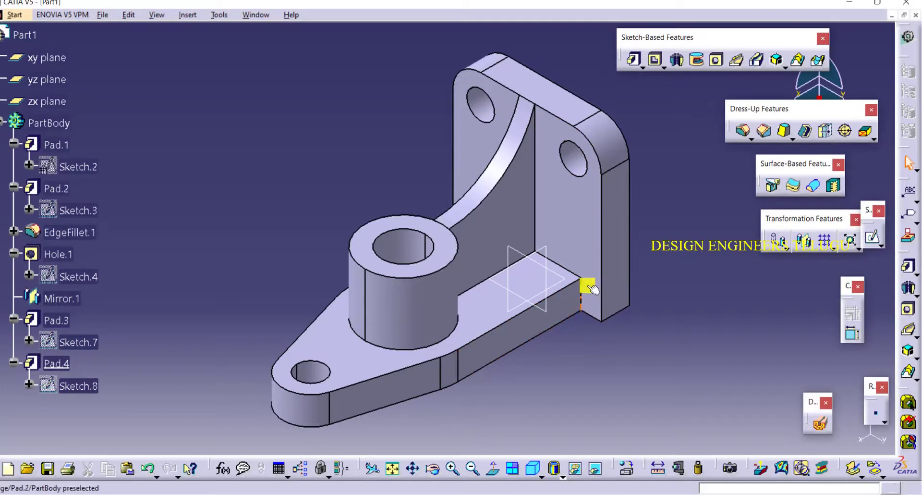
pyautogui.click(745, 132)
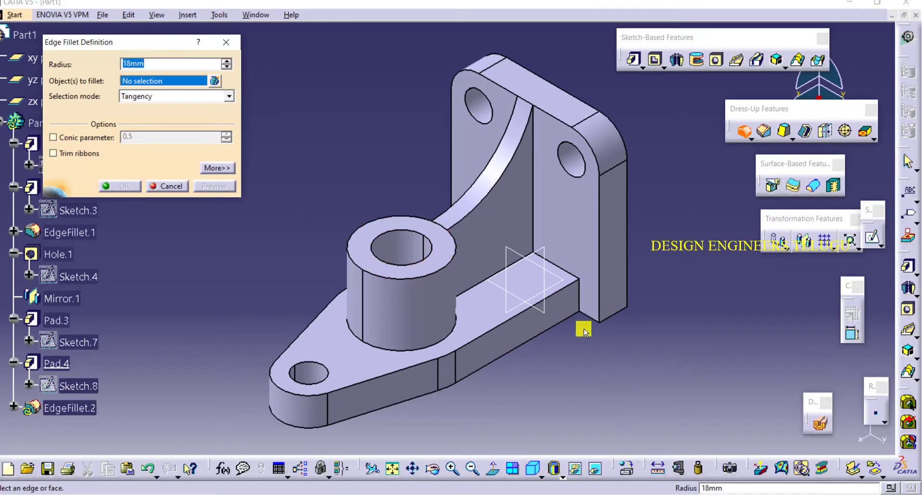
pyautogui.click(580, 294)
pyautogui.moveTo(486, 288); pyautogui.dragTo(281, 185, button='middle')
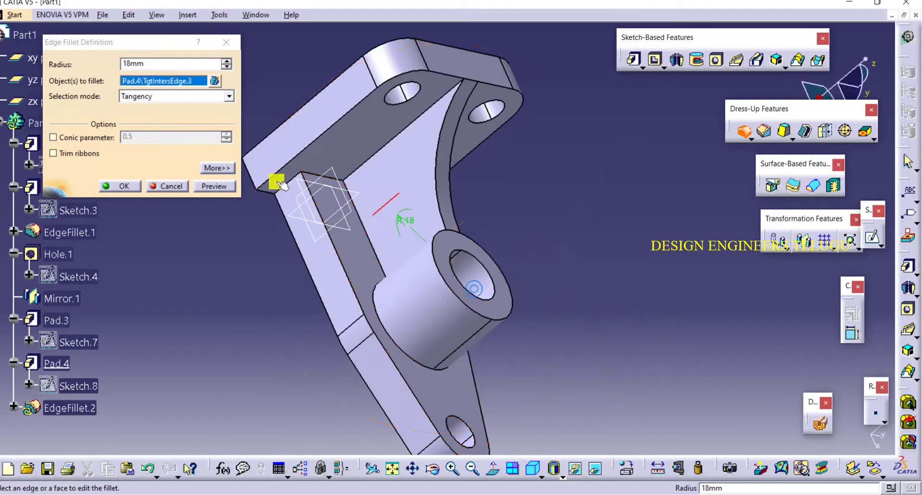
pyautogui.click(291, 184)
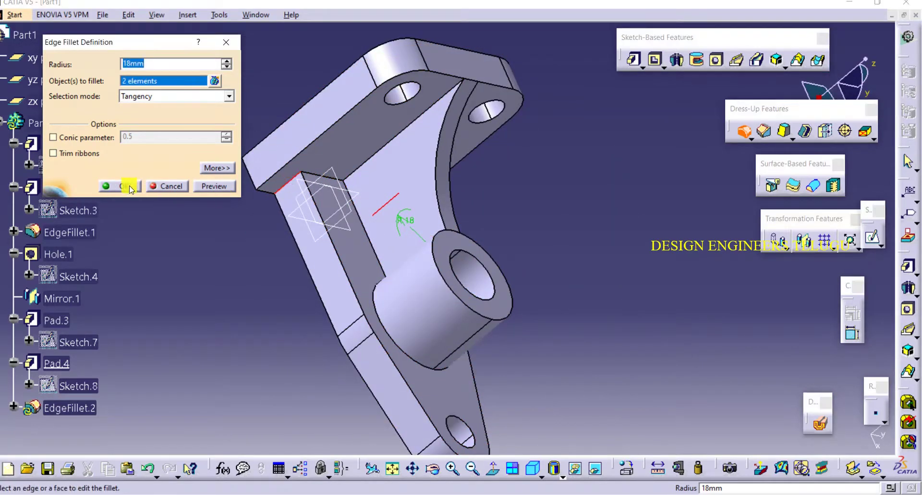
pyautogui.click(130, 187)
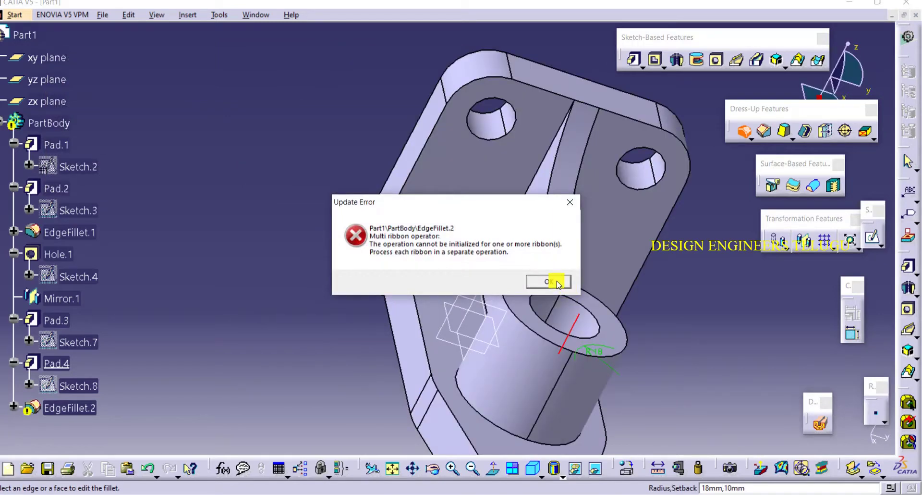
pyautogui.click(557, 282)
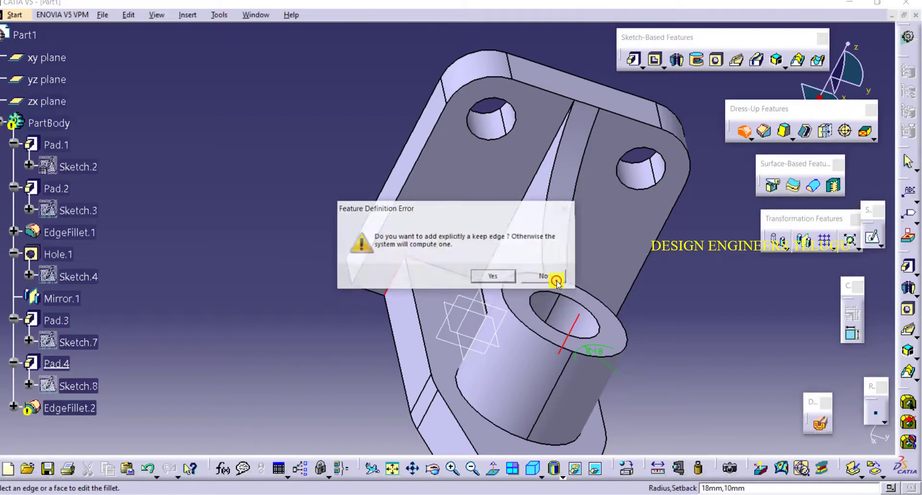
pyautogui.click(535, 274)
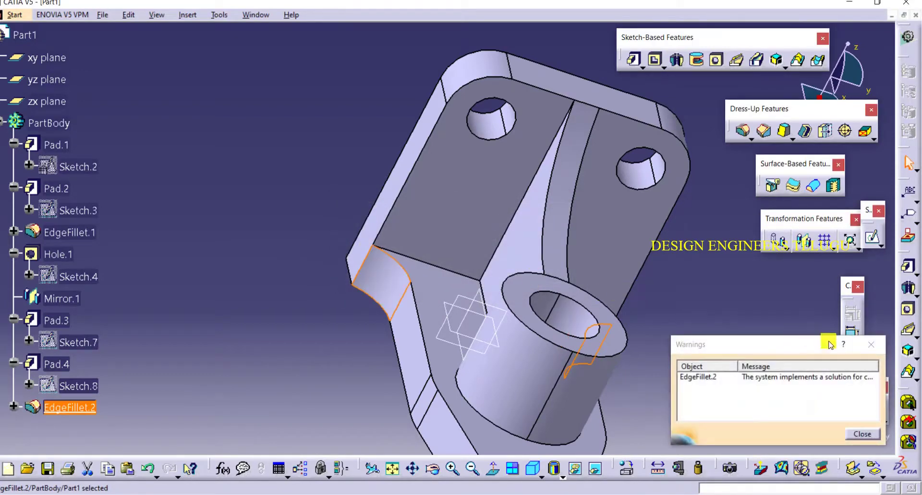
pyautogui.click(866, 343)
pyautogui.click(309, 325)
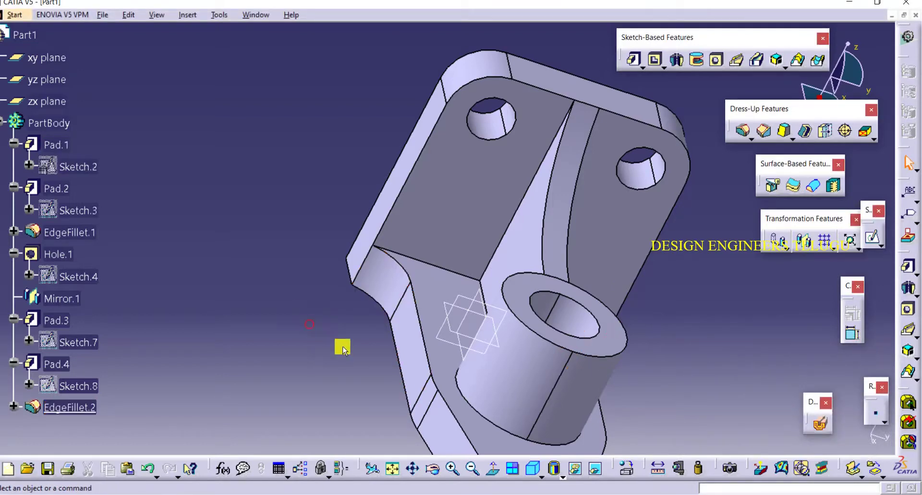
# Start an edge fillet and select one side's rib edges at the back plate, base and boss, plus the base-to-back-plate edge
pyautogui.moveTo(656, 360); pyautogui.dragTo(727, 367, button='middle')
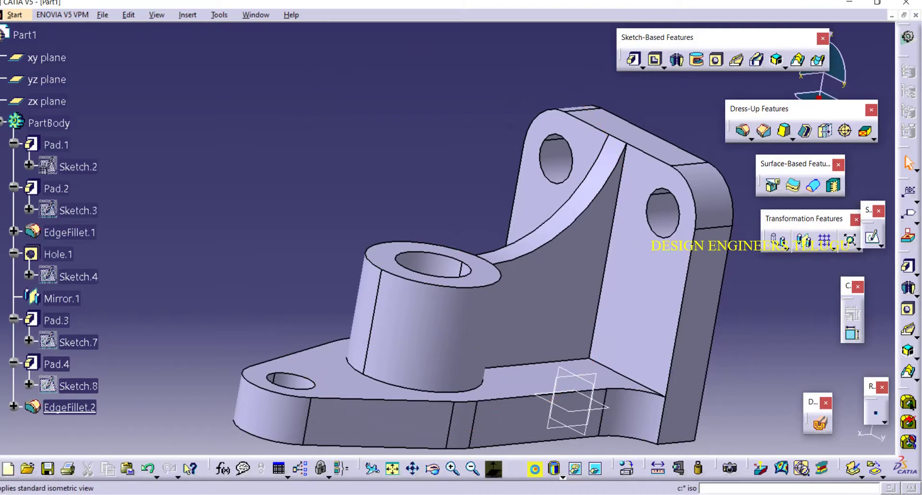
pyautogui.click(533, 468)
pyautogui.moveTo(688, 399); pyautogui.dragTo(577, 345, button='middle')
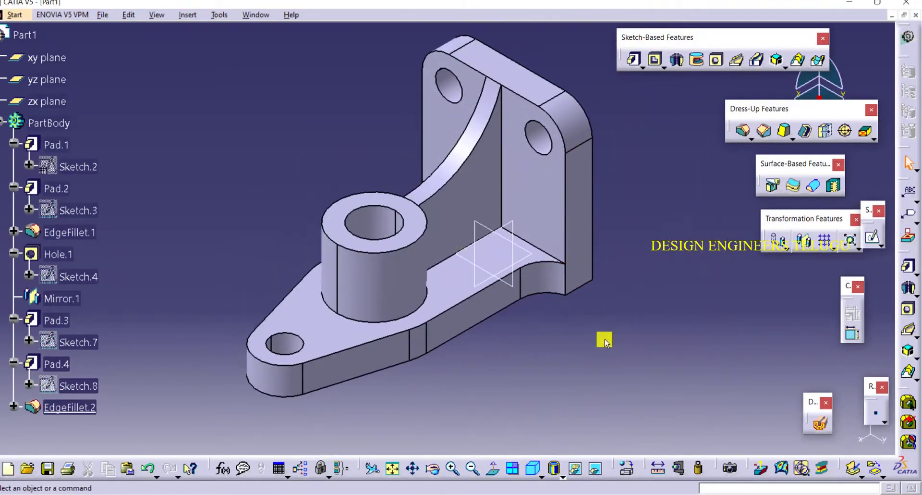
pyautogui.hotkey('alt', 'Tab')
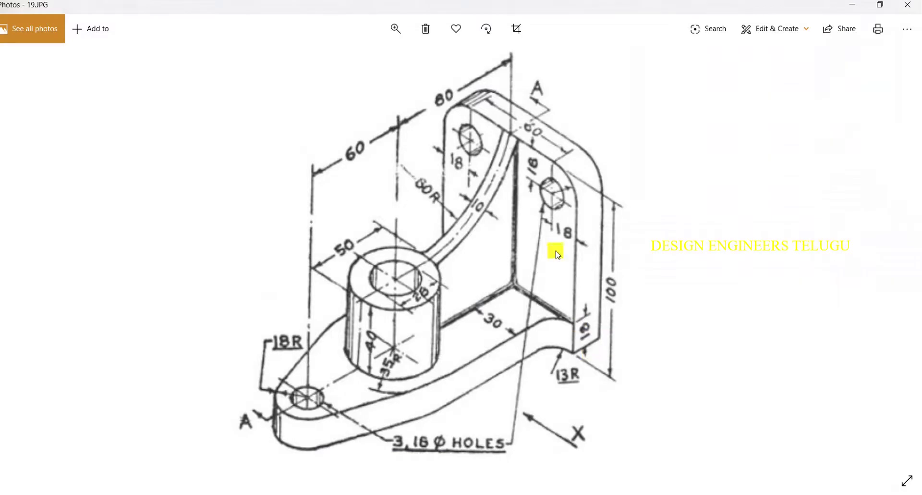
pyautogui.hotkey('alt', 'Tab')
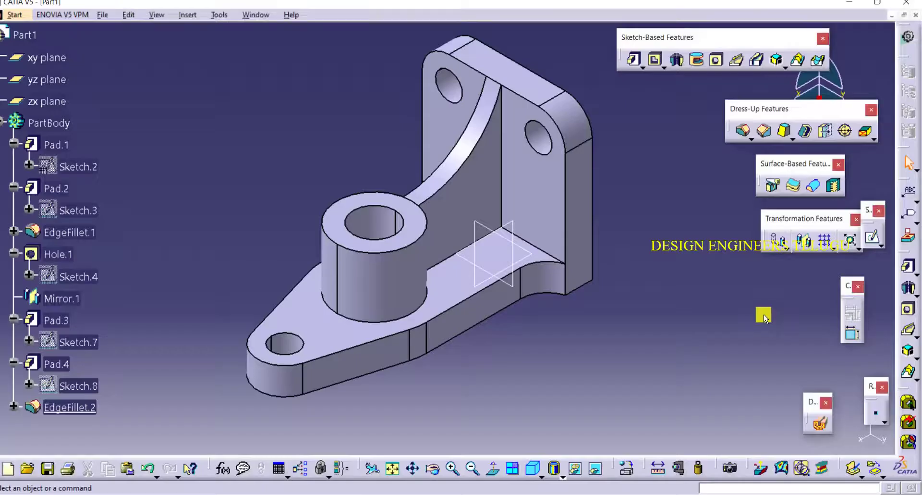
pyautogui.click(742, 130)
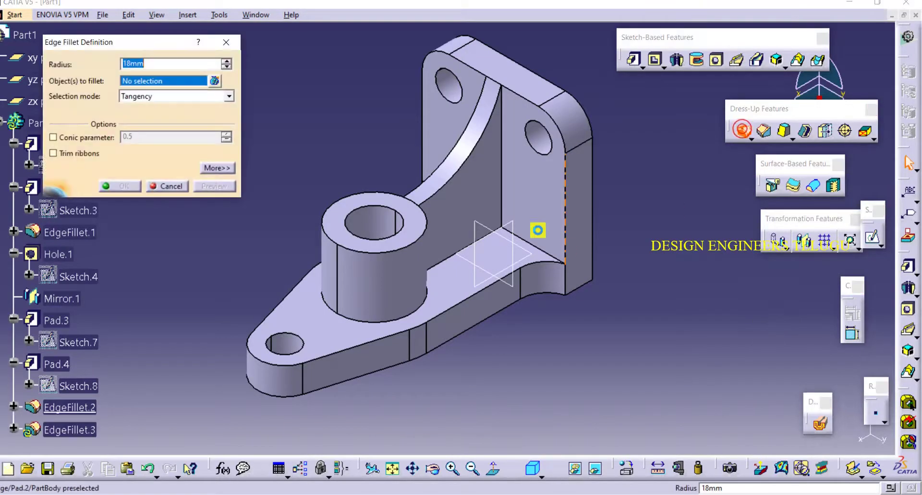
pyautogui.click(503, 165)
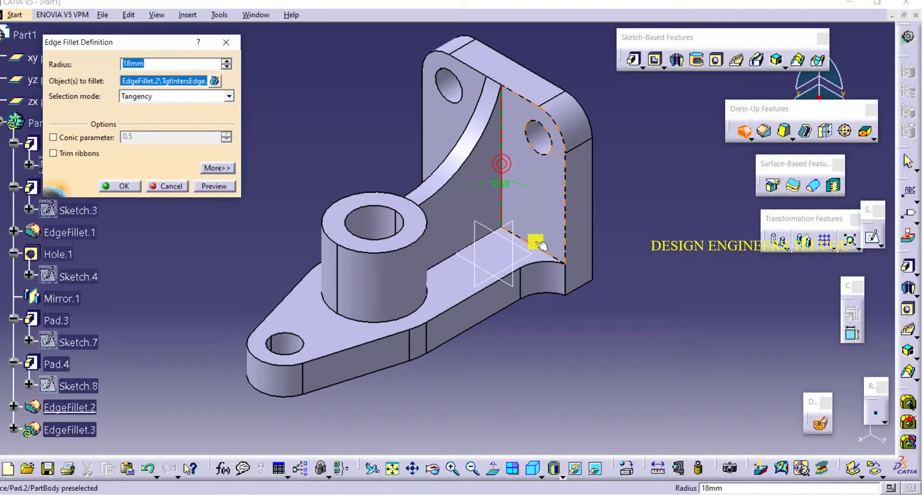
pyautogui.click(532, 244)
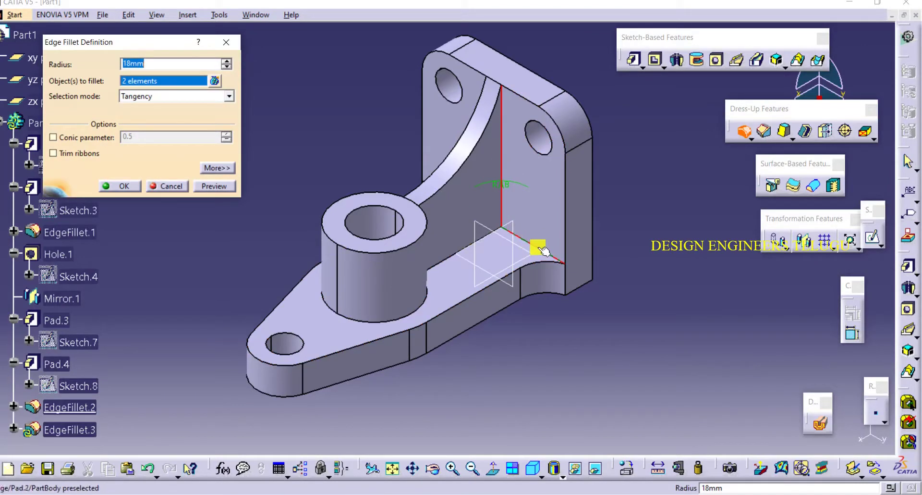
pyautogui.click(444, 258)
pyautogui.moveTo(501, 324); pyautogui.dragTo(362, 243, button='middle')
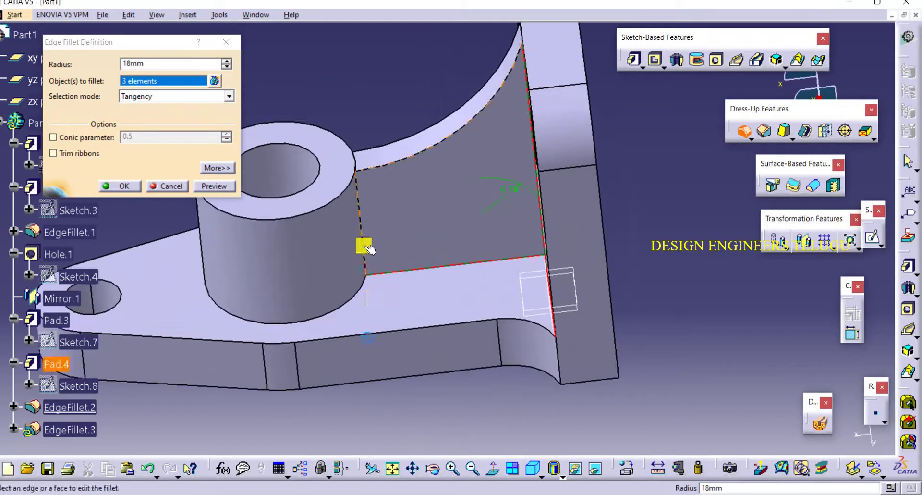
pyautogui.click(362, 207)
# Add the matching four edges on the opposite side of the rib to the fillet selection
pyautogui.moveTo(371, 211); pyautogui.dragTo(593, 329, button='middle')
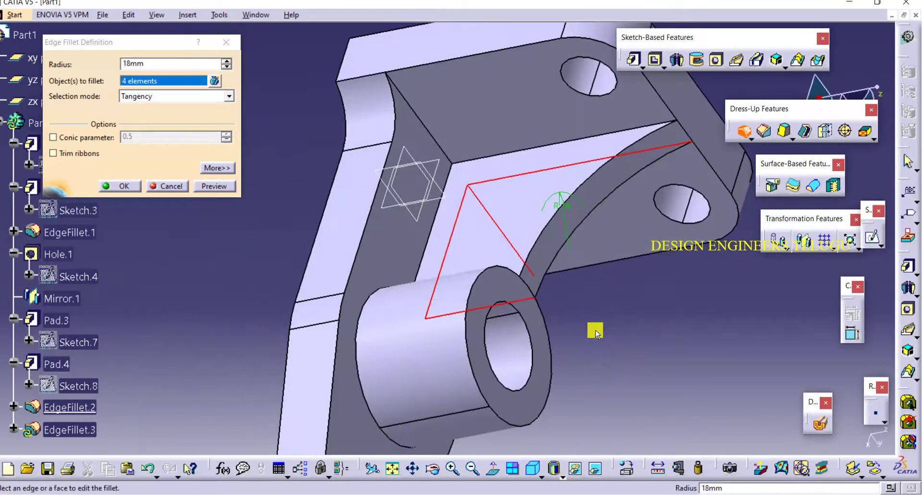
pyautogui.click(425, 123)
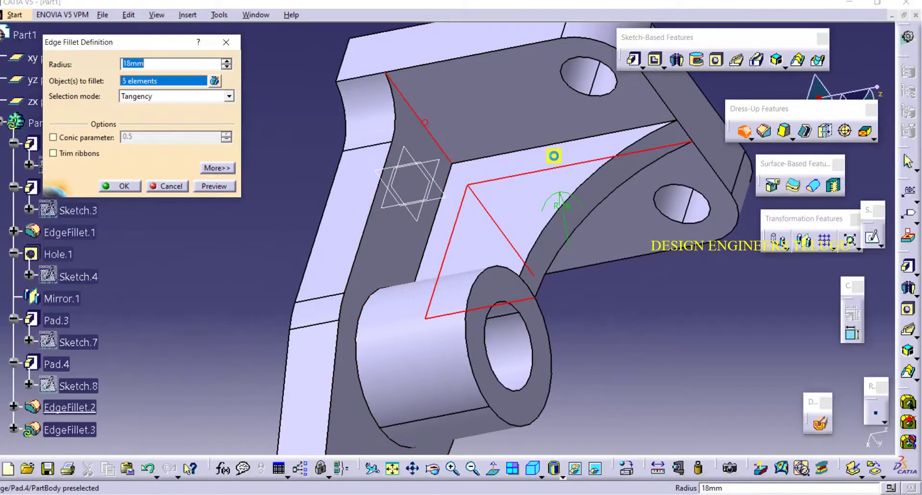
pyautogui.click(557, 145)
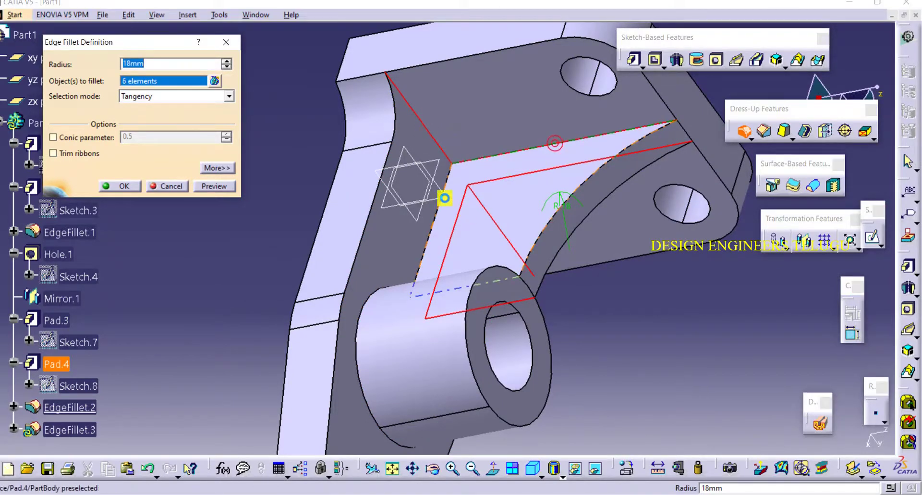
pyautogui.click(452, 183)
pyautogui.moveTo(461, 274); pyautogui.dragTo(362, 411, button='middle')
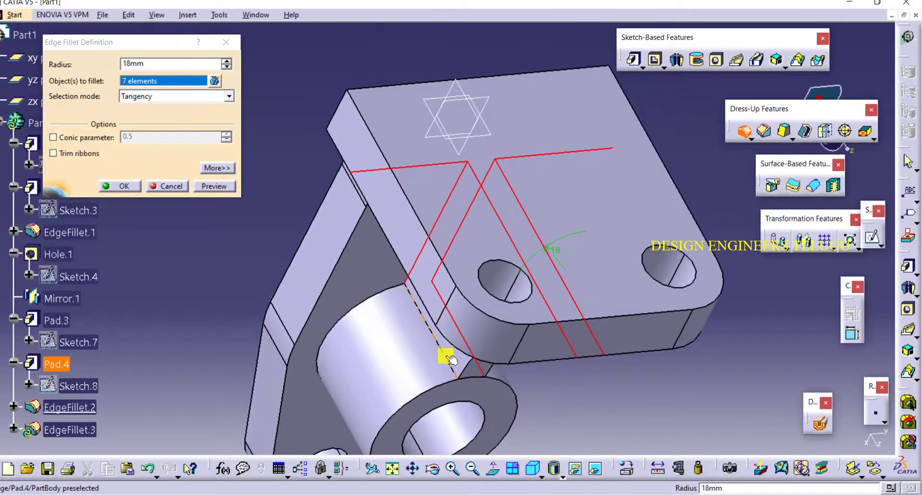
pyautogui.click(464, 381)
pyautogui.moveTo(465, 381); pyautogui.dragTo(441, 202, button='middle')
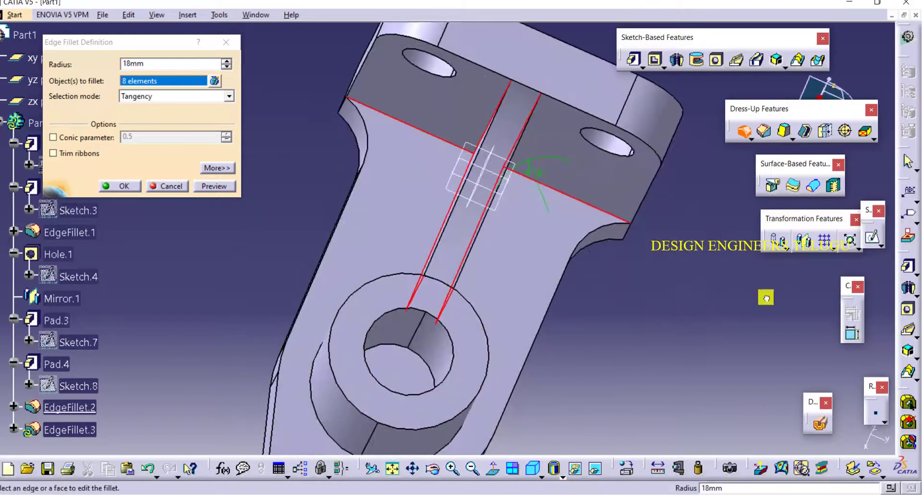
# Try to fillet the eight selected edges with a 3 mm radius
pyautogui.moveTo(682, 385); pyautogui.dragTo(163, 62, button='middle')
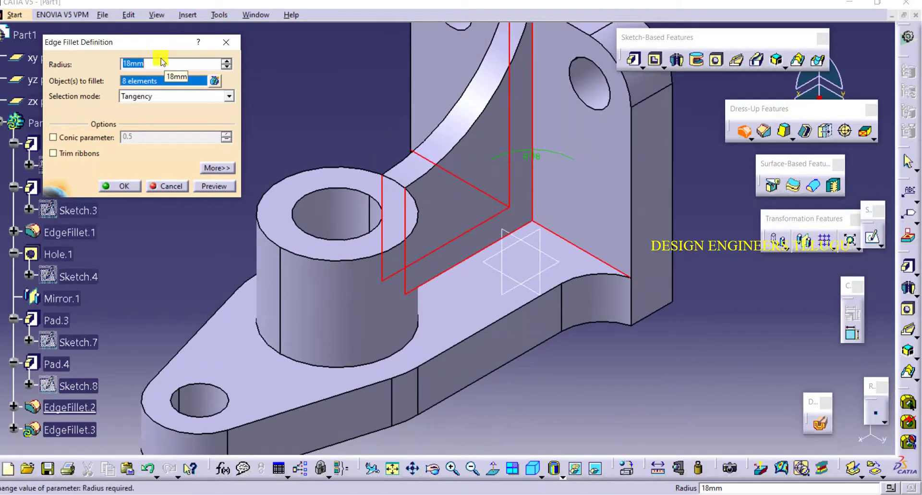
pyautogui.press('Return')
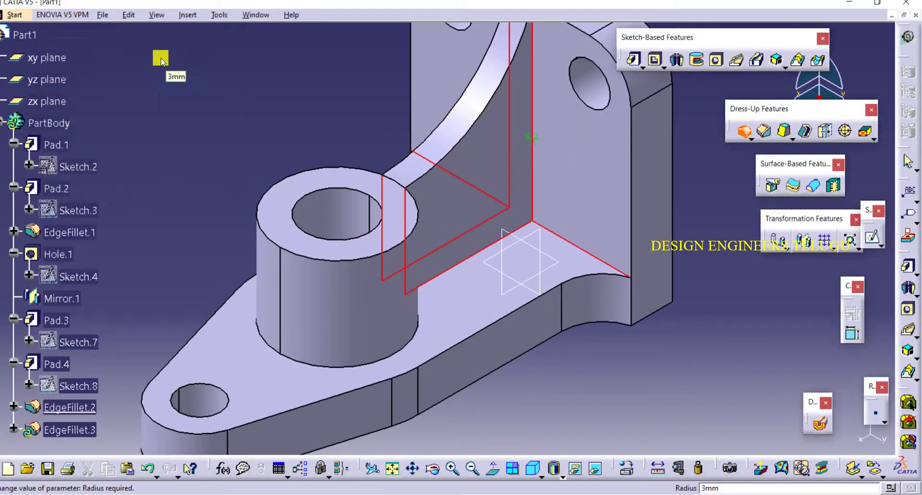
pyautogui.click(707, 315)
pyautogui.moveTo(710, 329); pyautogui.dragTo(708, 350, button='middle')
# Set the fillet radius to 2 mm, create the fillet, and compare the bracket with the reference drawing
pyautogui.doubleClick(510, 148)
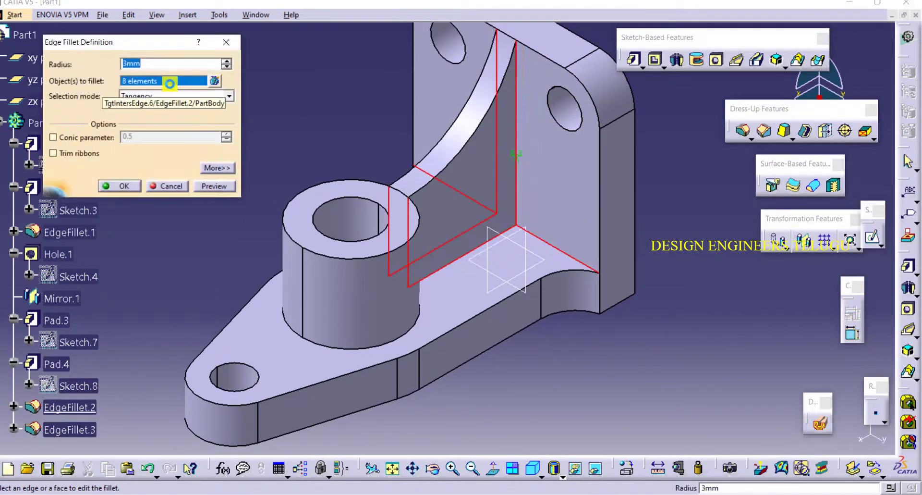
pyautogui.write('2')
pyautogui.press('Return')
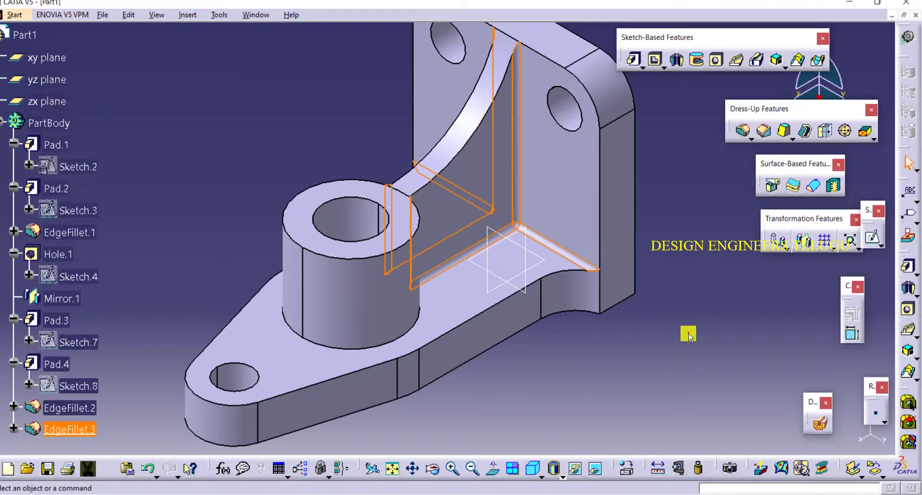
pyautogui.moveTo(640, 366); pyautogui.dragTo(636, 397, button='middle')
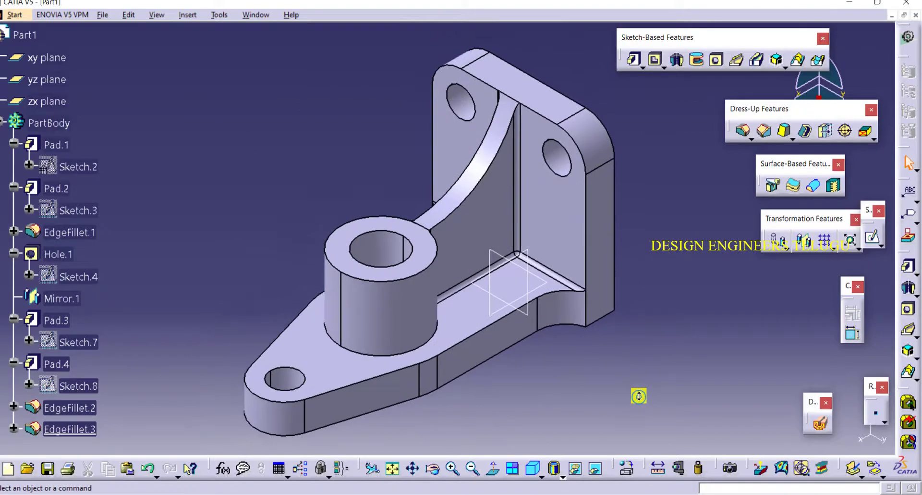
pyautogui.hotkey('alt', 'Tab')
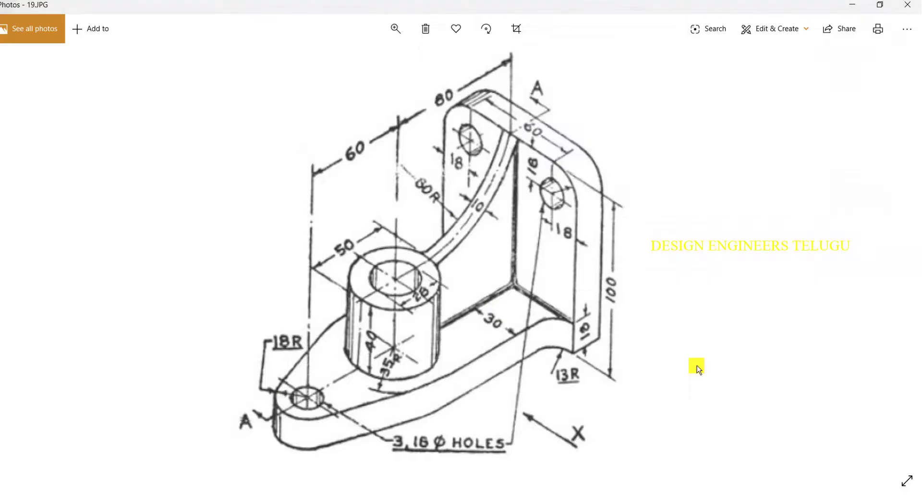
pyautogui.hotkey('alt', 'Tab')
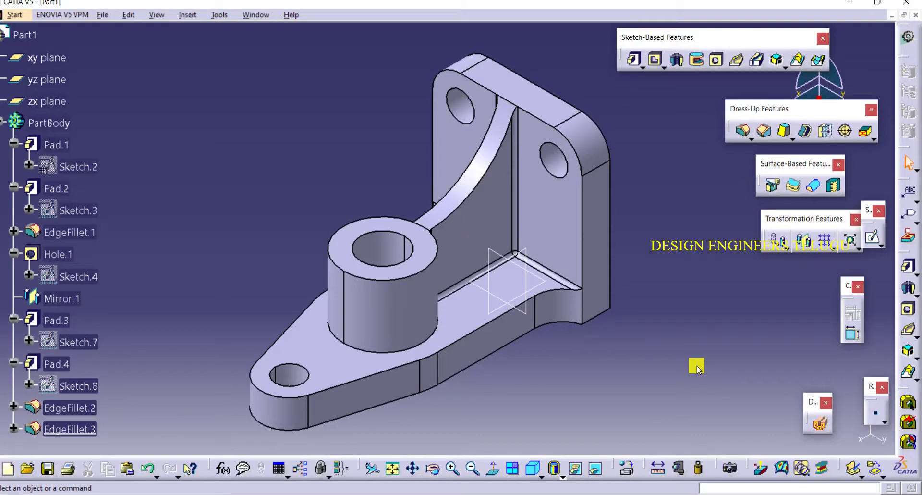